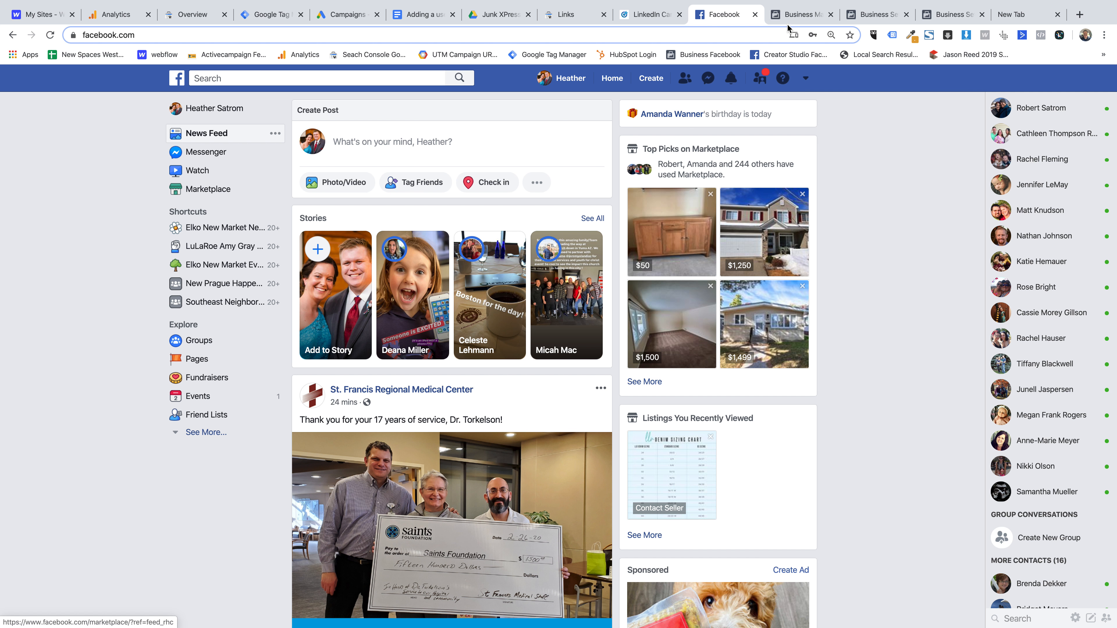
Bring up the Business Manager home page, and switch to Preview to view the screenshot of its account sign-up page.
click(794, 14)
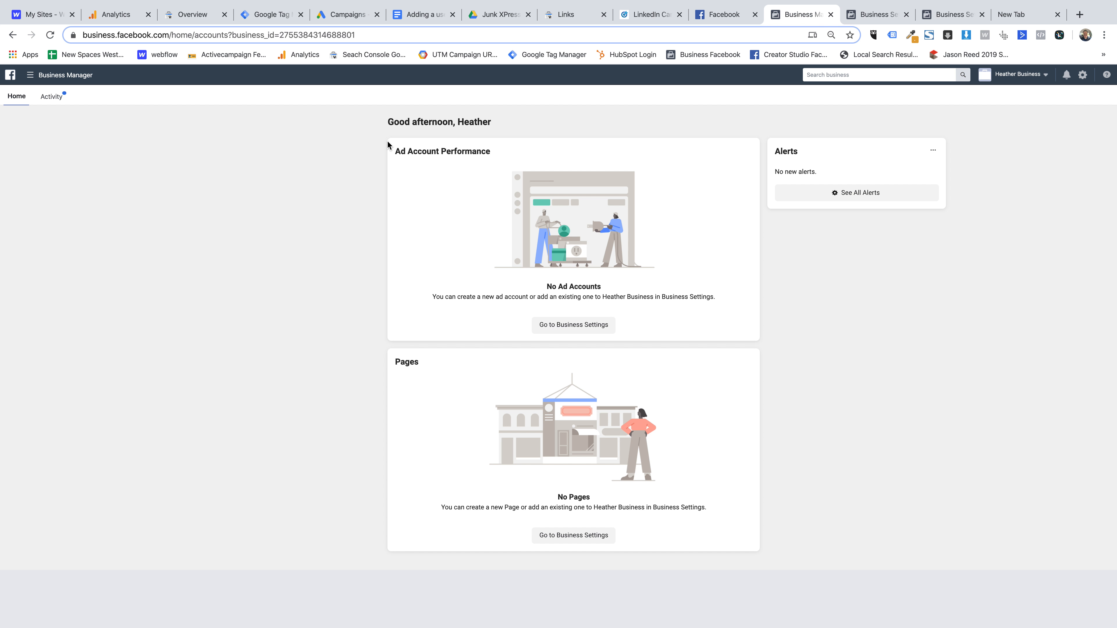
key(ctrl+Up)
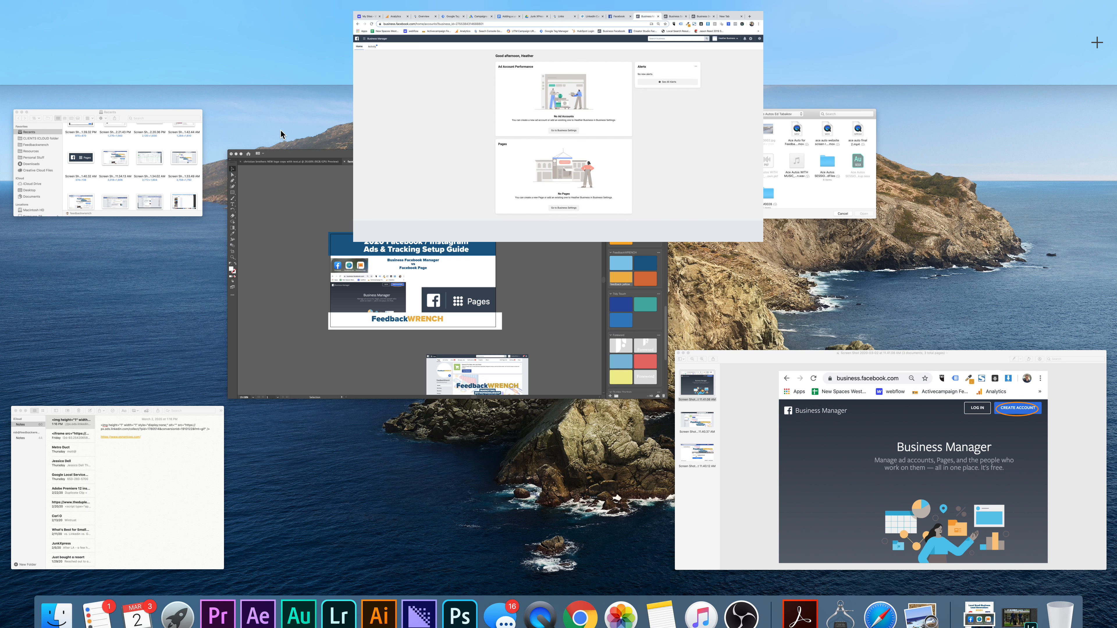
click(881, 436)
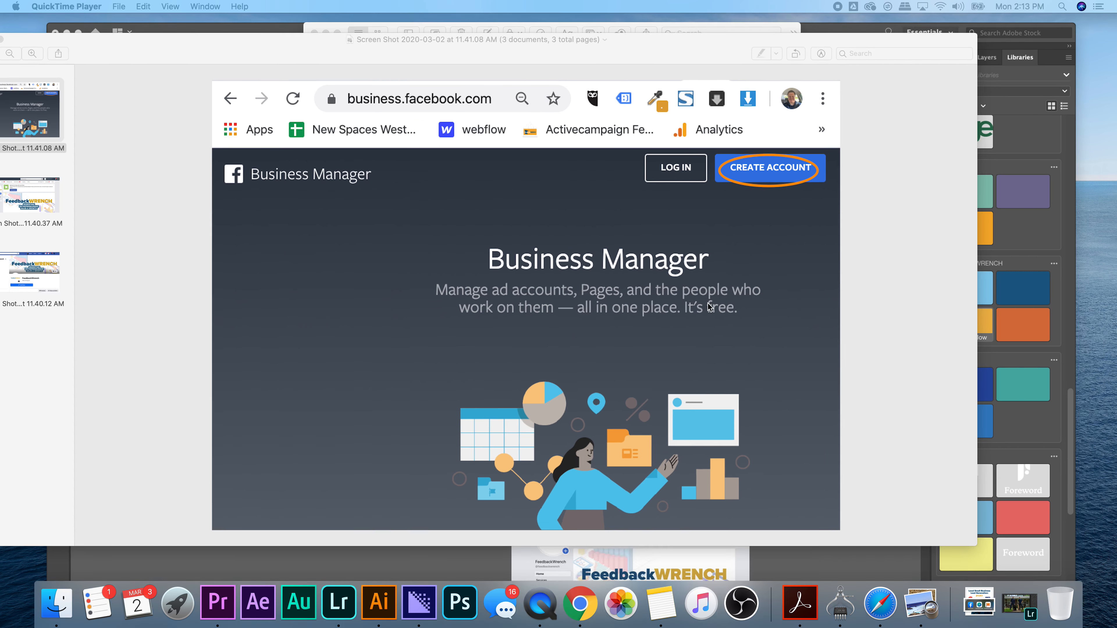
double_click(225, 35)
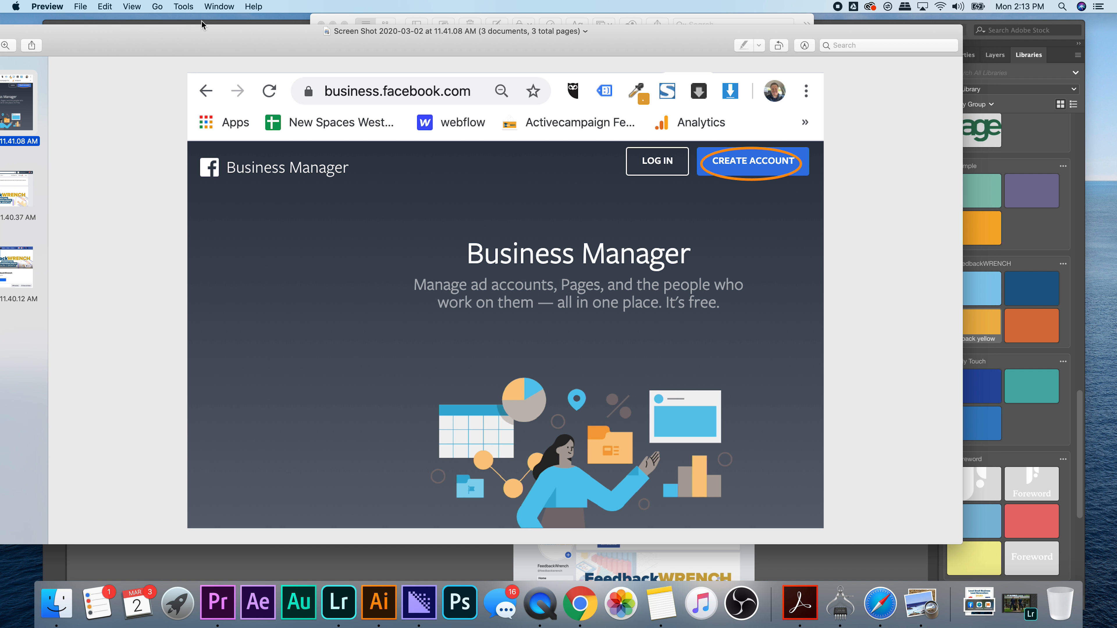
scroll(367, 110, up, 1)
Switch back to Chrome and return to the Business Manager home page.
click(580, 604)
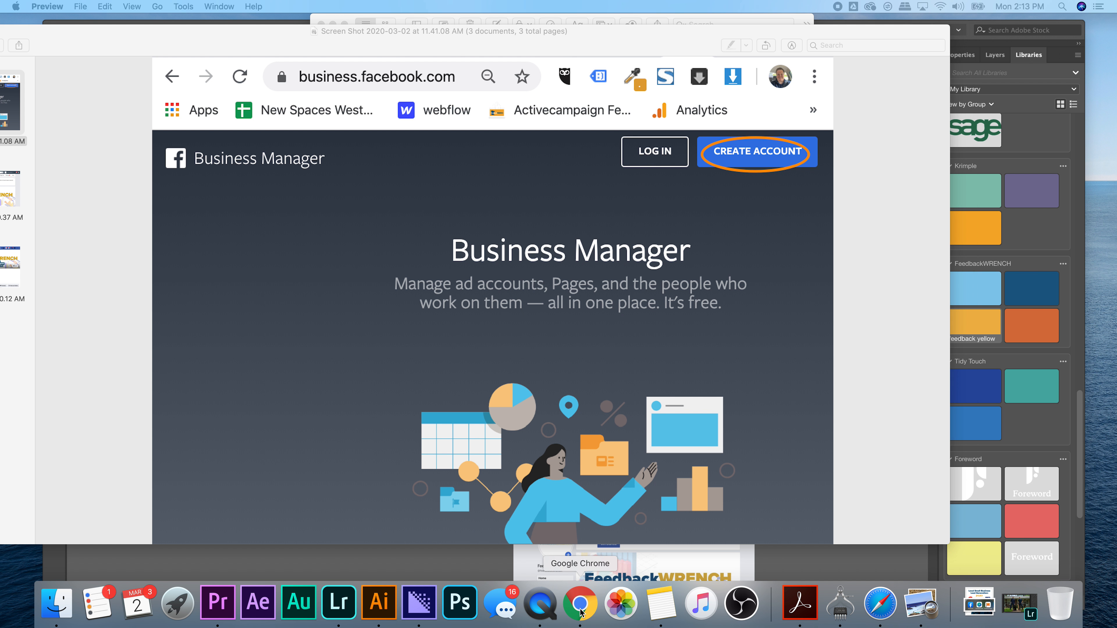
key(ctrl+Up)
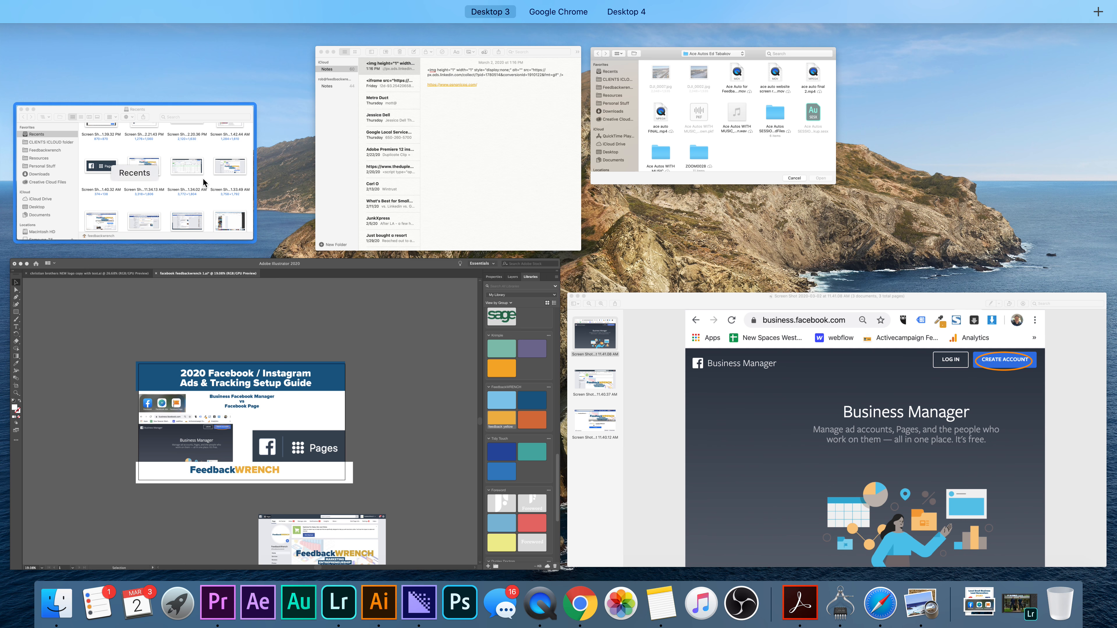
key(ctrl+Right)
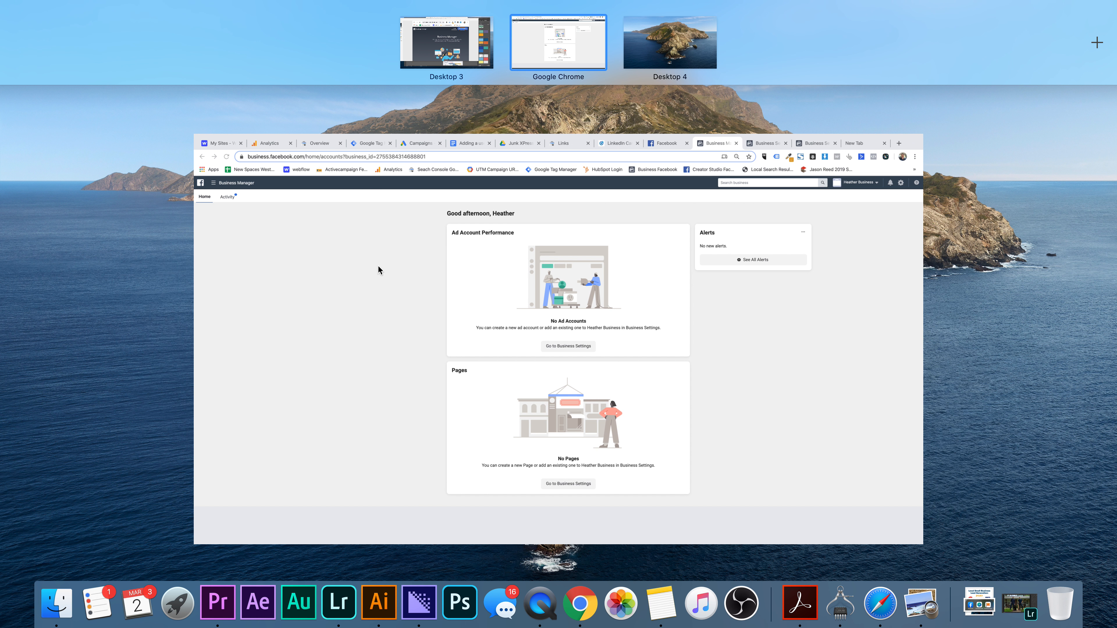
click(377, 266)
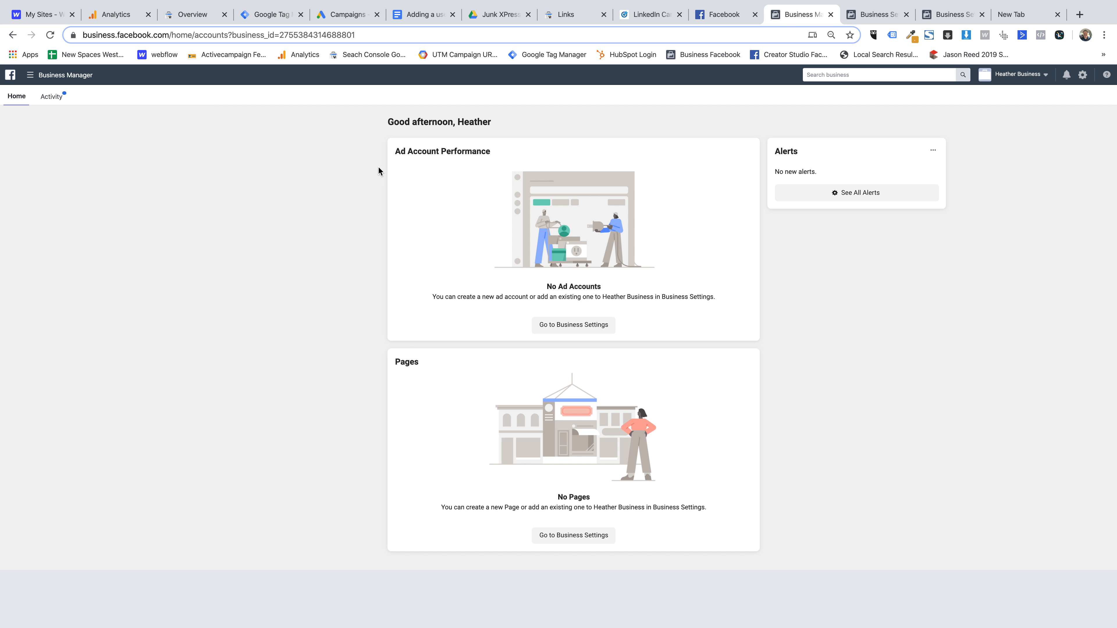
Examine the Ad Account Performance and Pages sections on the Business Manager home page.
scroll(379, 166, up, 5)
scroll(379, 169, down, 5)
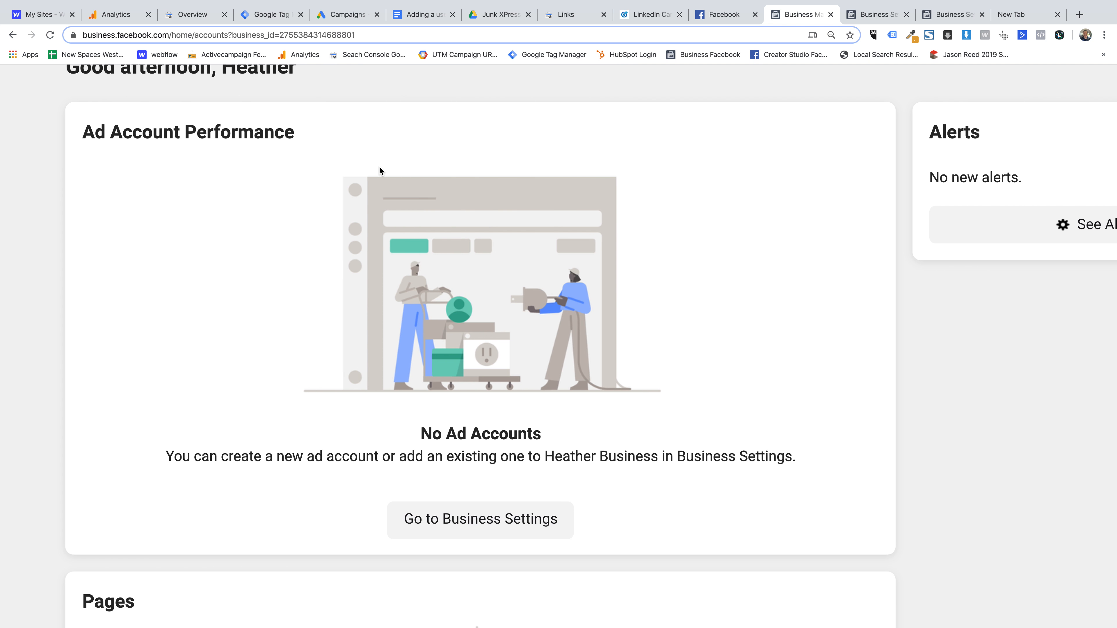
scroll(379, 169, down, 4)
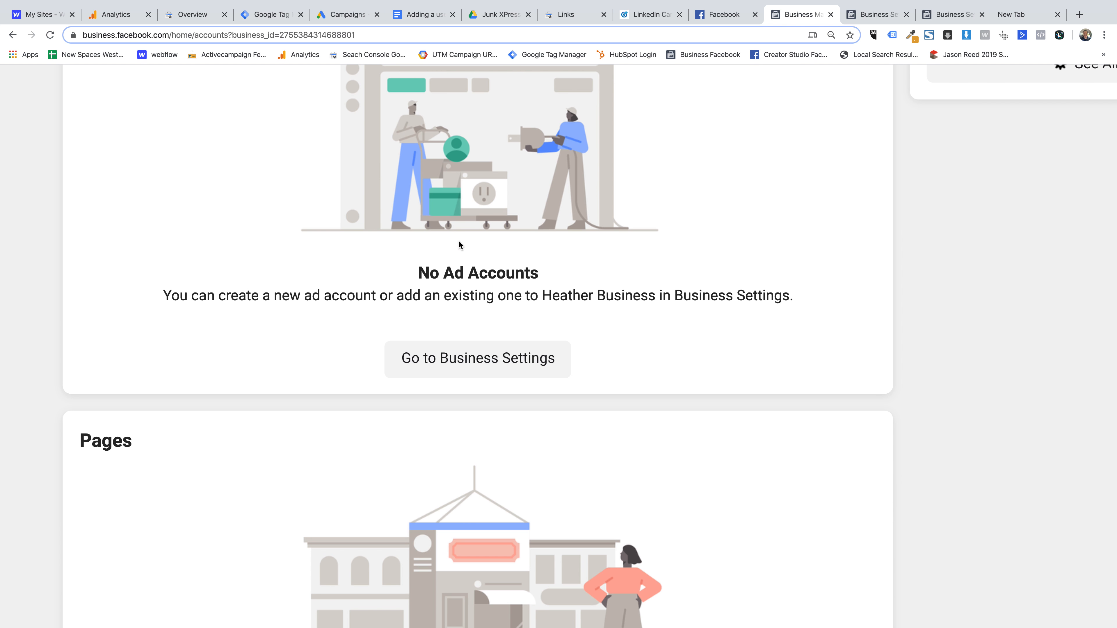
scroll(459, 241, up, 3)
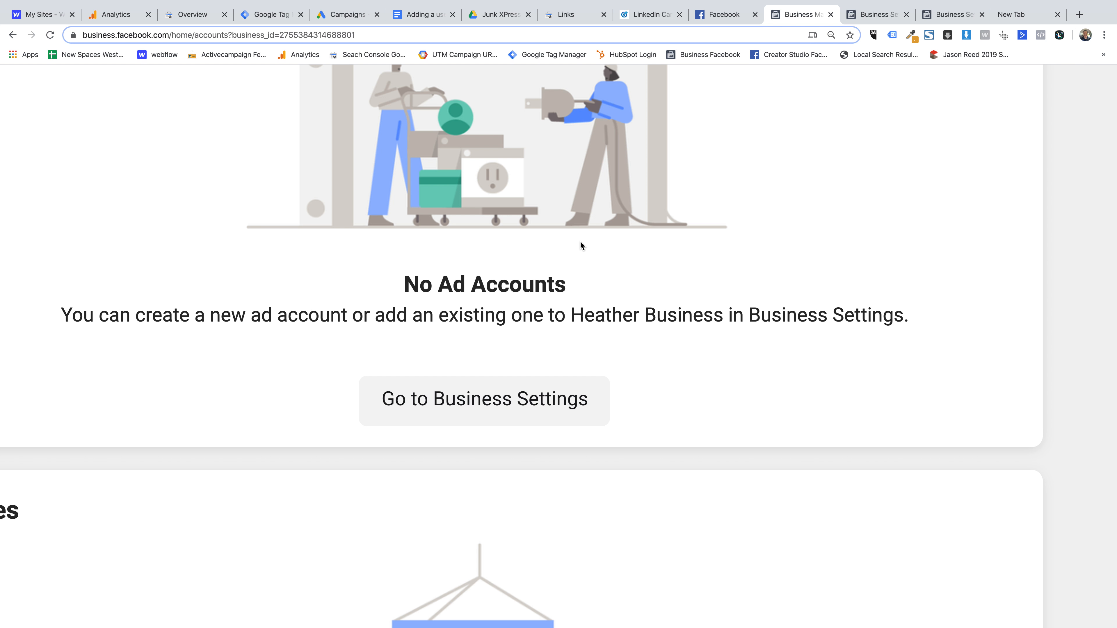
scroll(580, 245, down, 10)
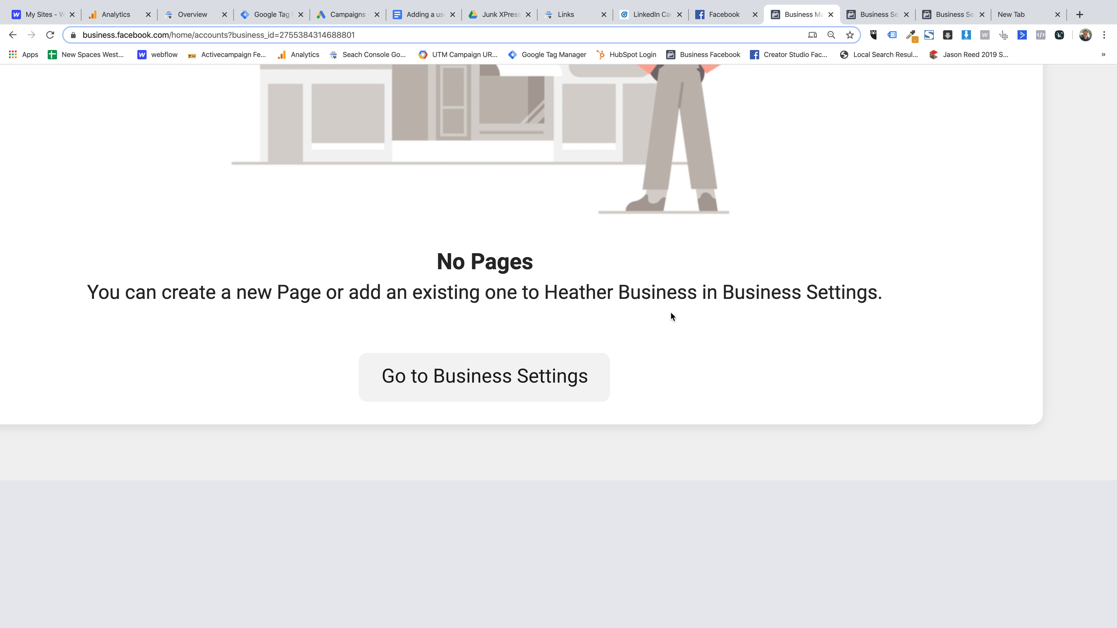
scroll(671, 312, down, 5)
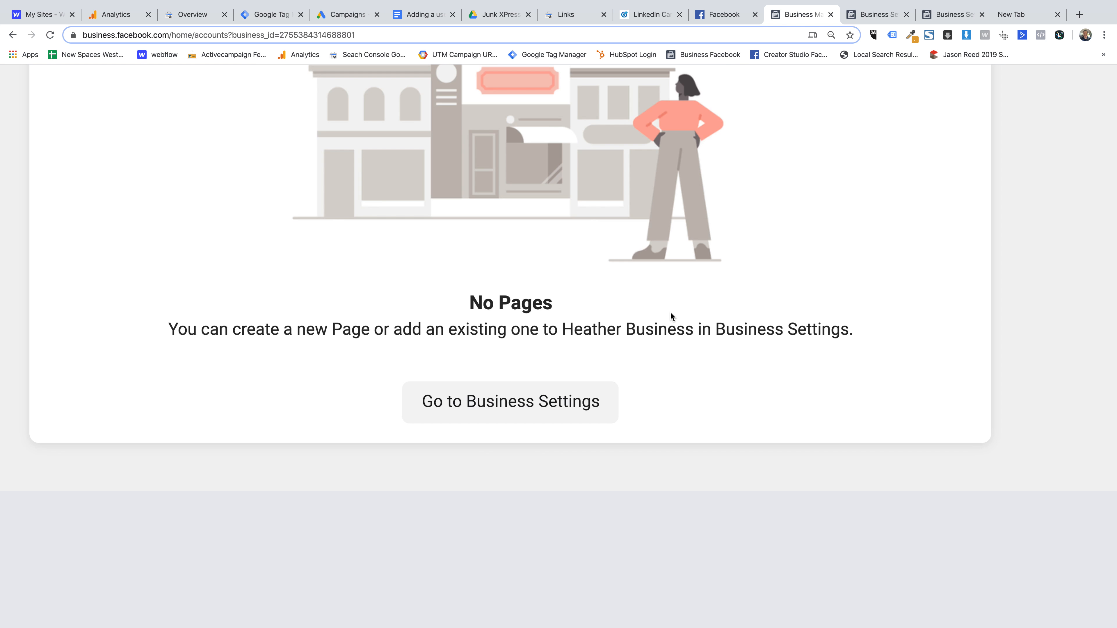
scroll(670, 313, up, 4)
scroll(486, 183, down, 1)
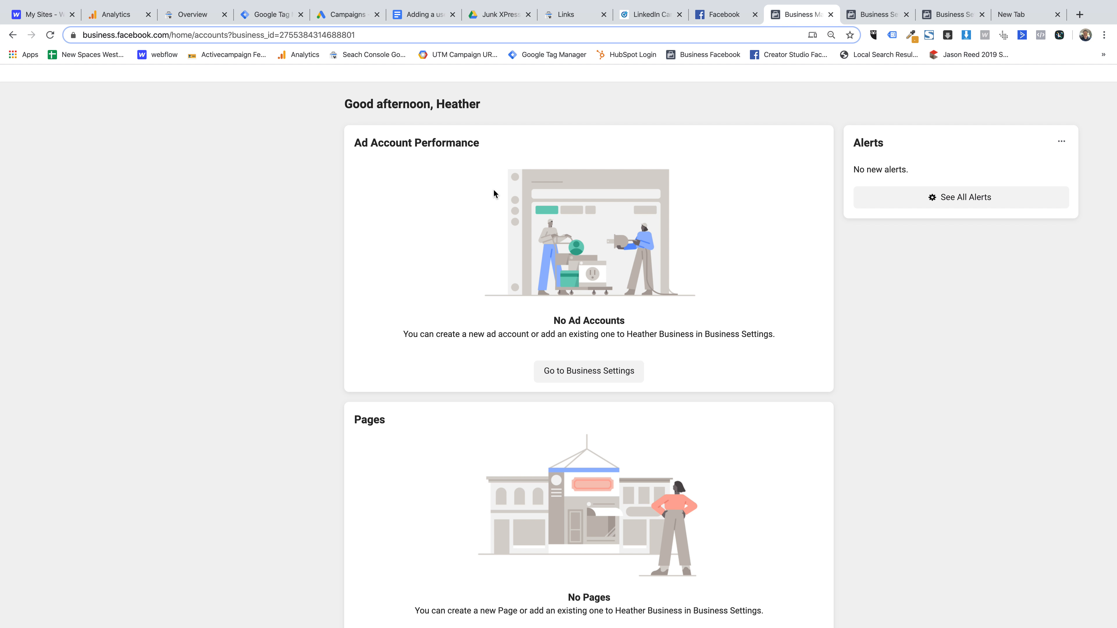
scroll(493, 189, down, 3)
key(ctrl+minus)
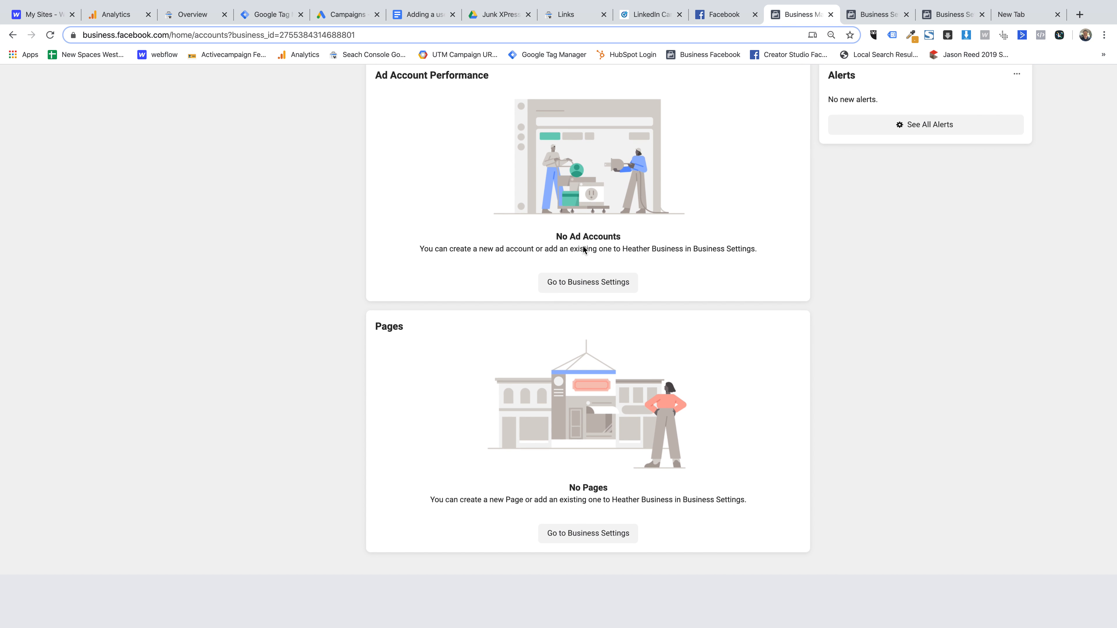
scroll(584, 247, right, 1)
scroll(583, 247, up, 3)
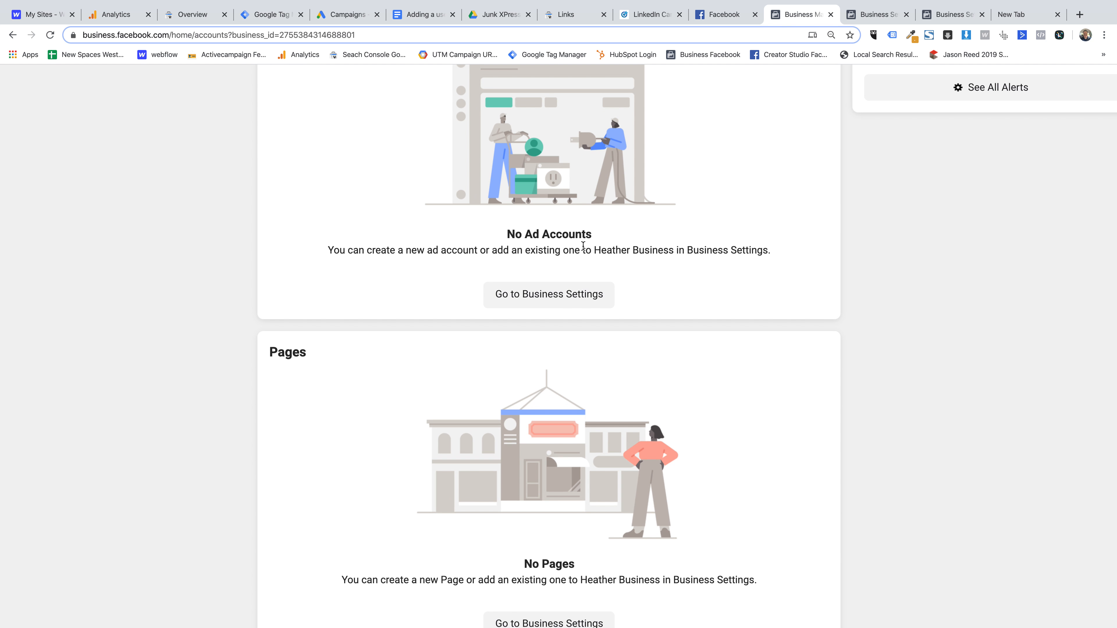
scroll(583, 246, down, 3)
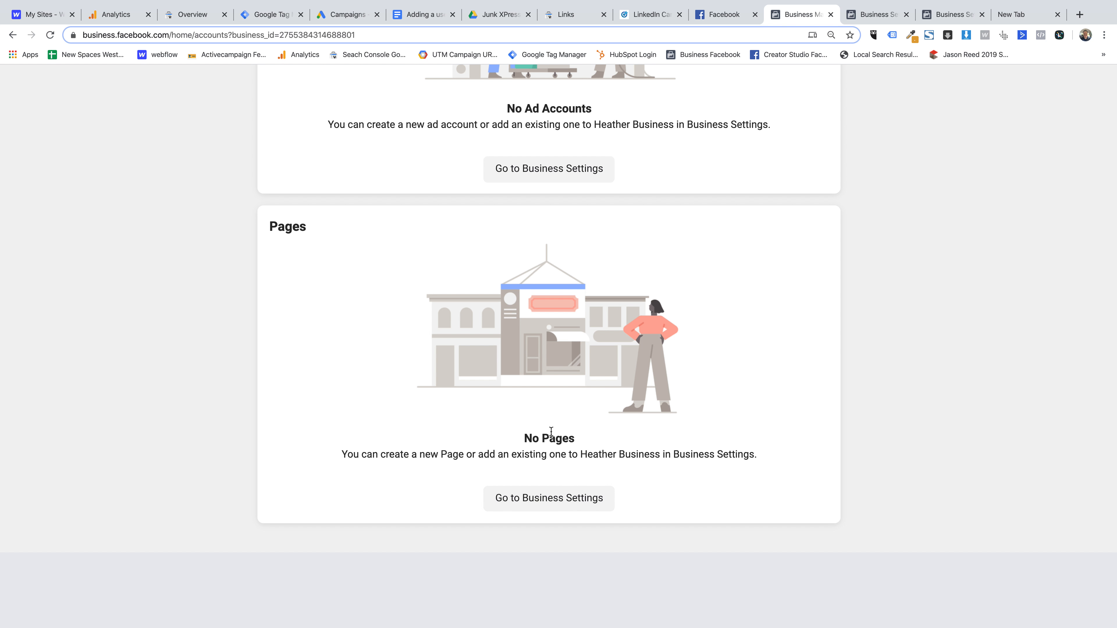
scroll(516, 417, up, 3)
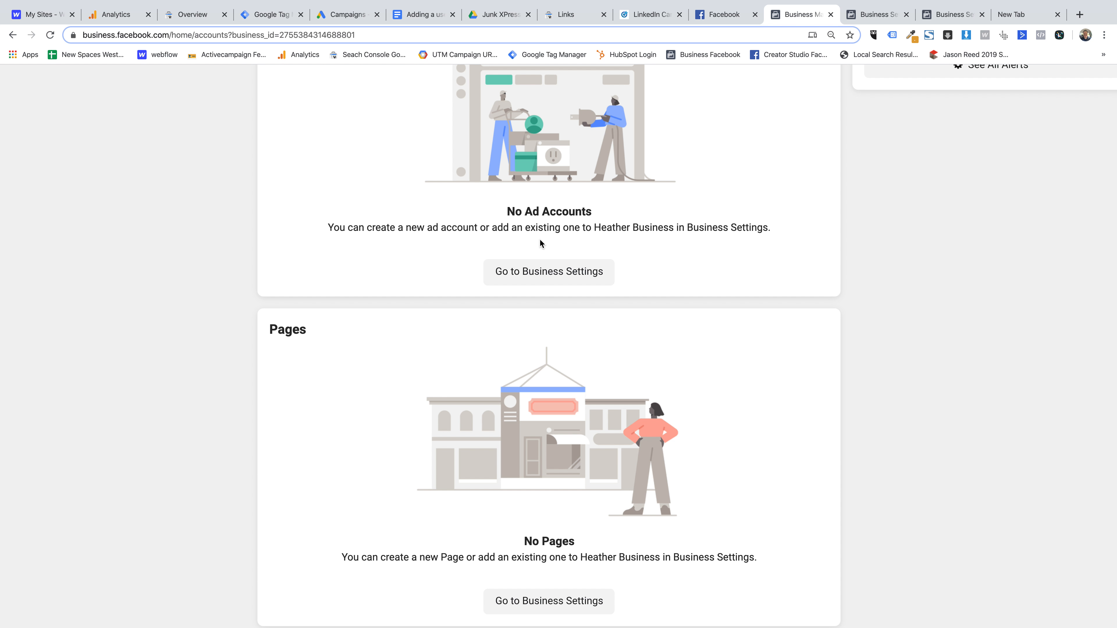
scroll(539, 238, up, 2)
scroll(539, 239, down, 5)
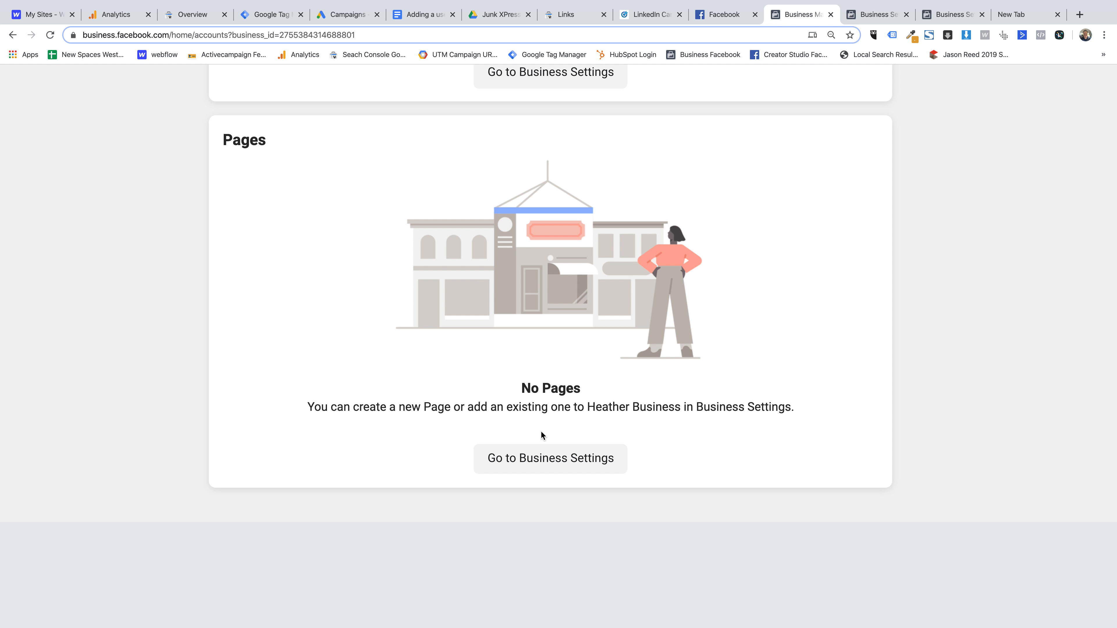
Open Business Settings from the home page's Pages section and review the full list of business tools.
click(547, 465)
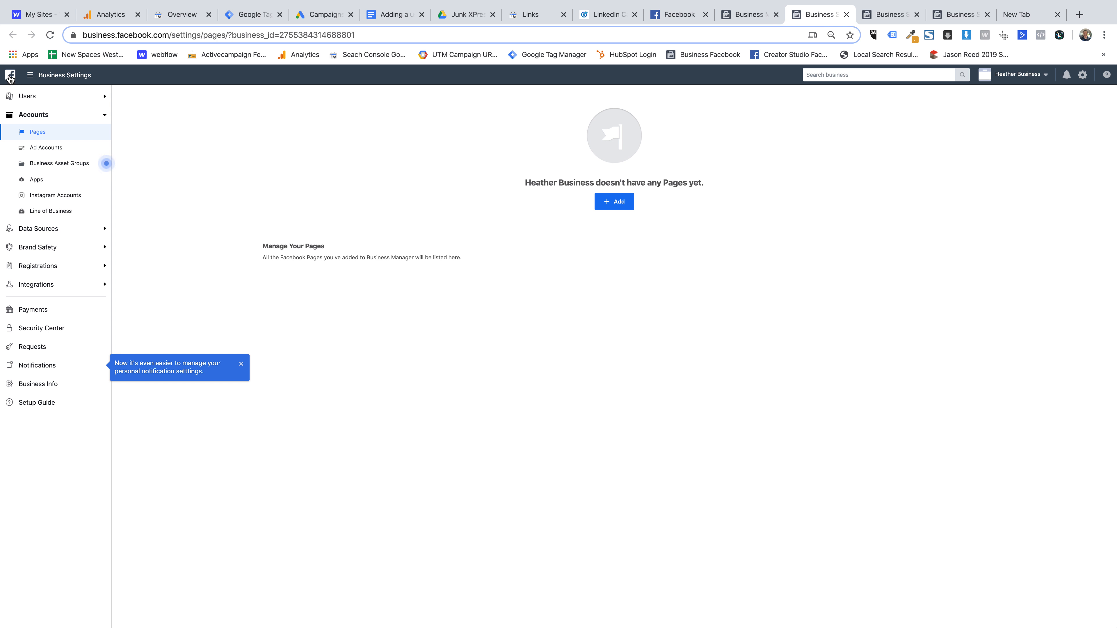
scroll(1, 79, up, 5)
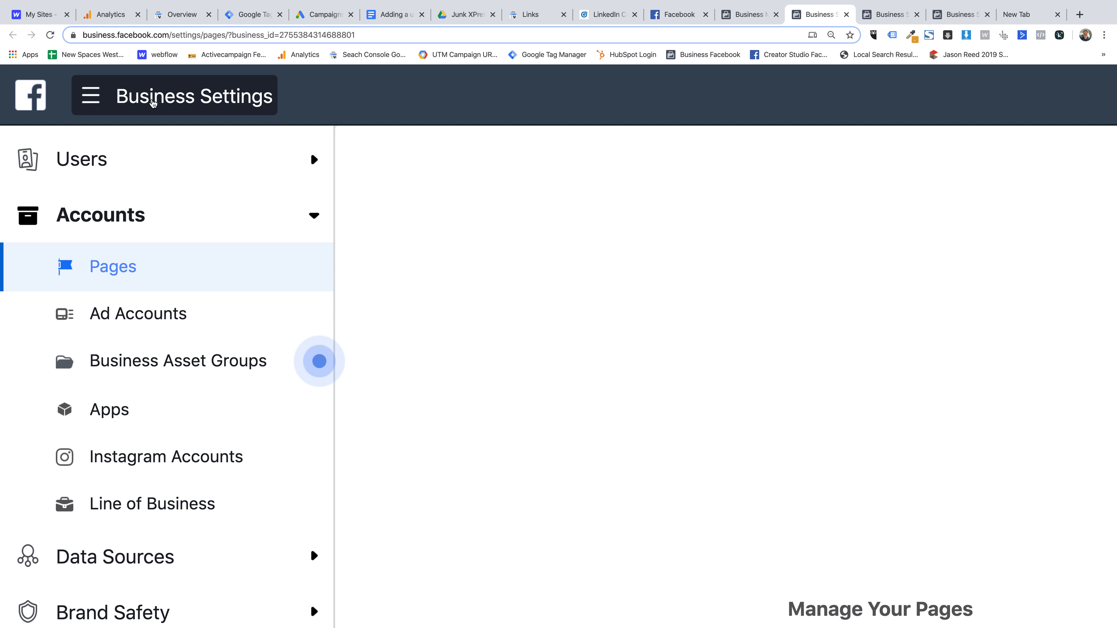
click(153, 103)
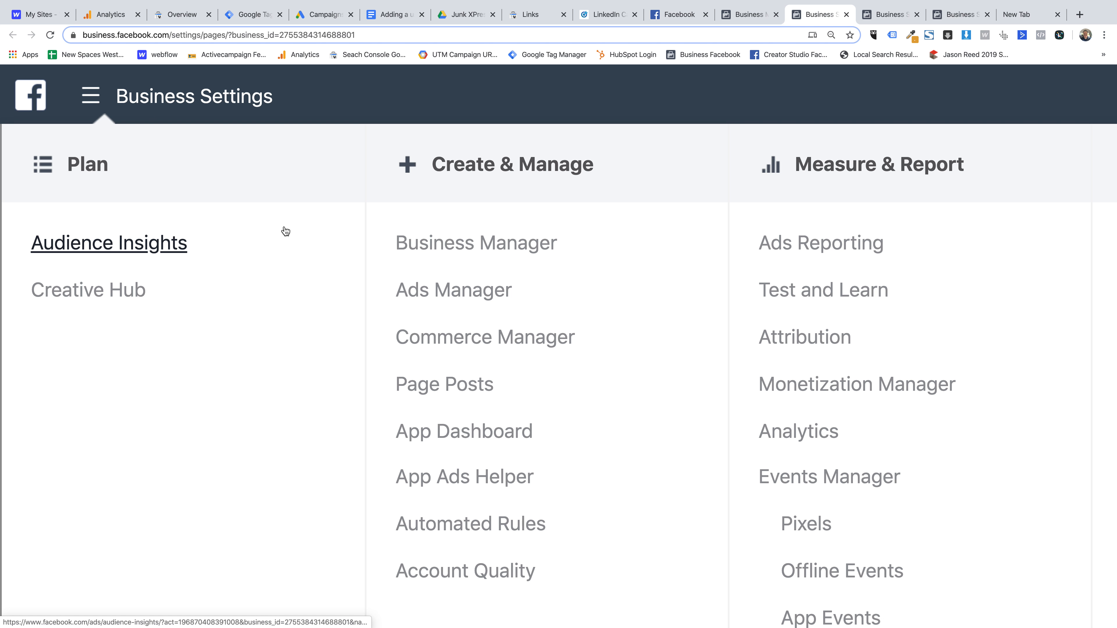
scroll(285, 231, down, 5)
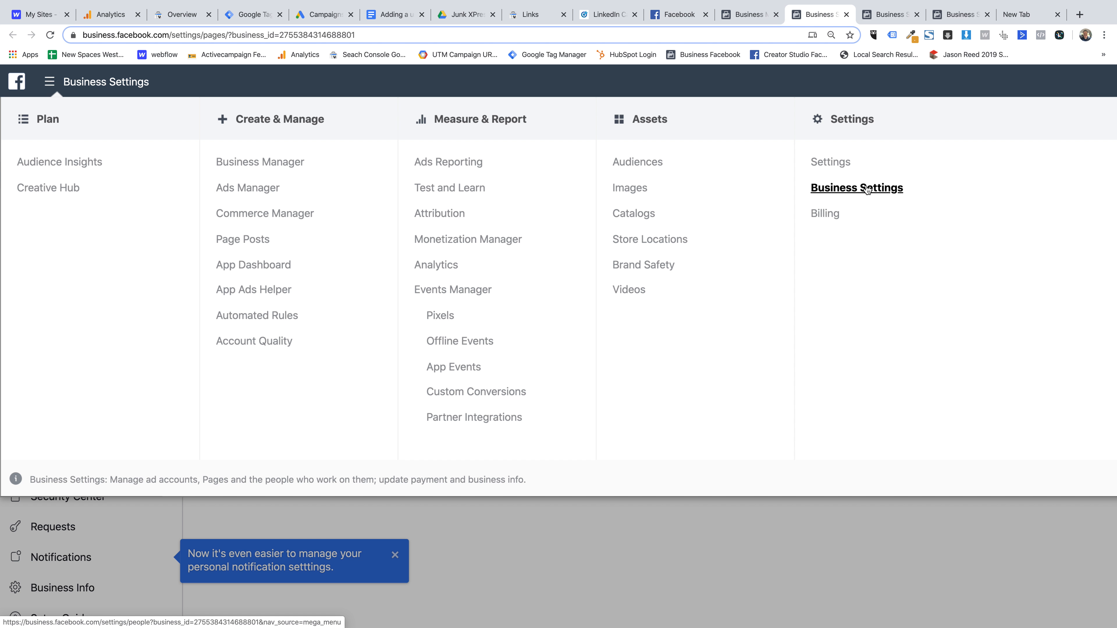
click(570, 544)
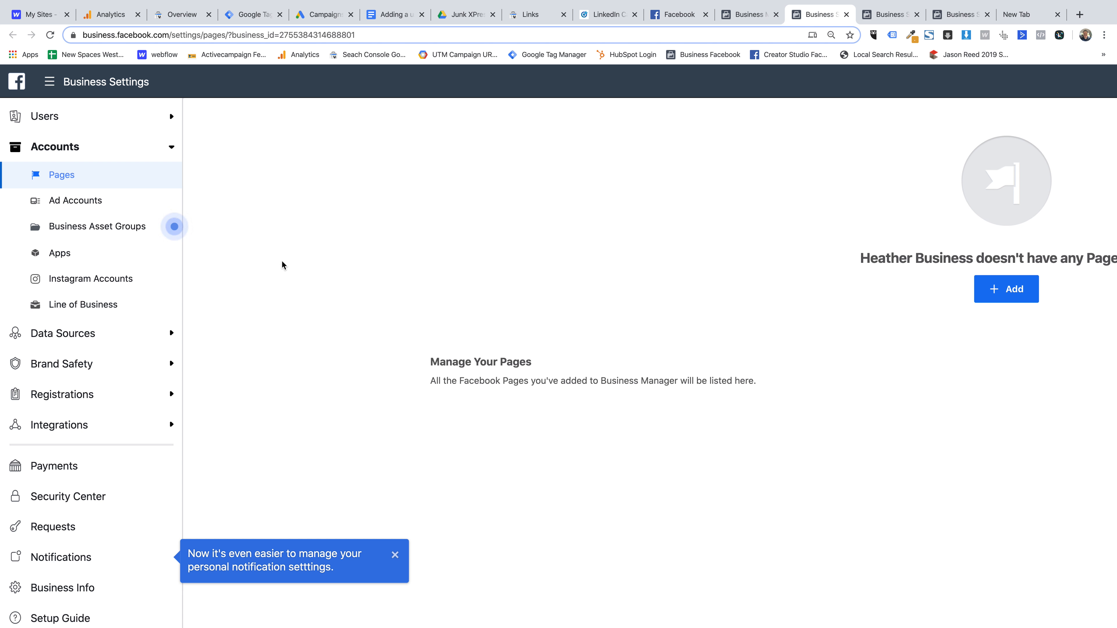
scroll(283, 264, down, 2)
scroll(282, 264, down, 2)
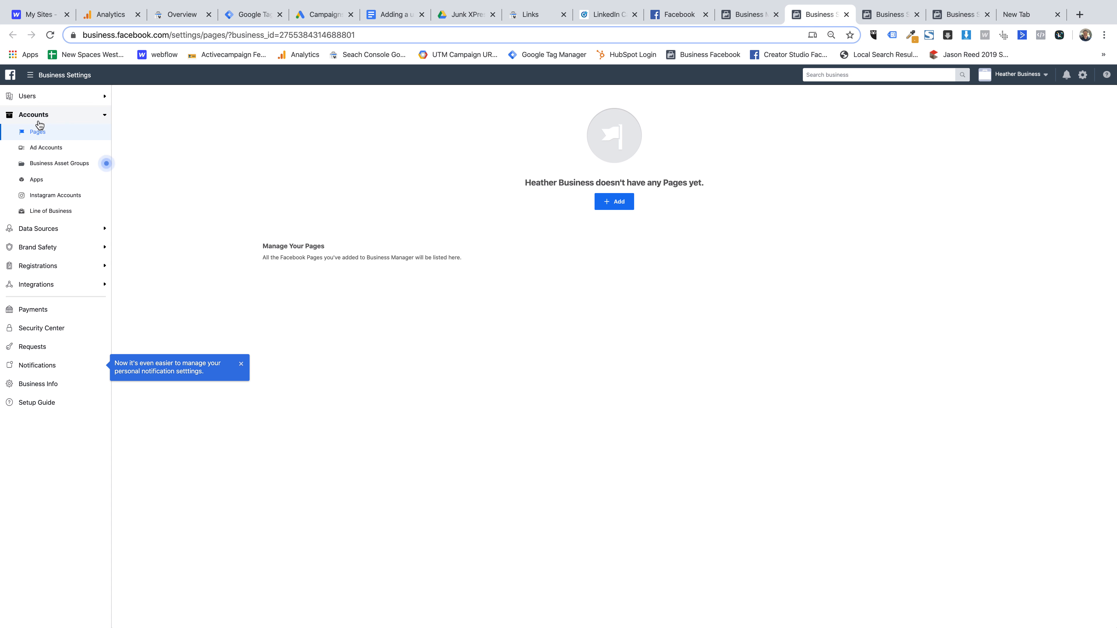
Show the options for adding a Page to the business in the Pages settings and review them.
scroll(17, 177, up, 5)
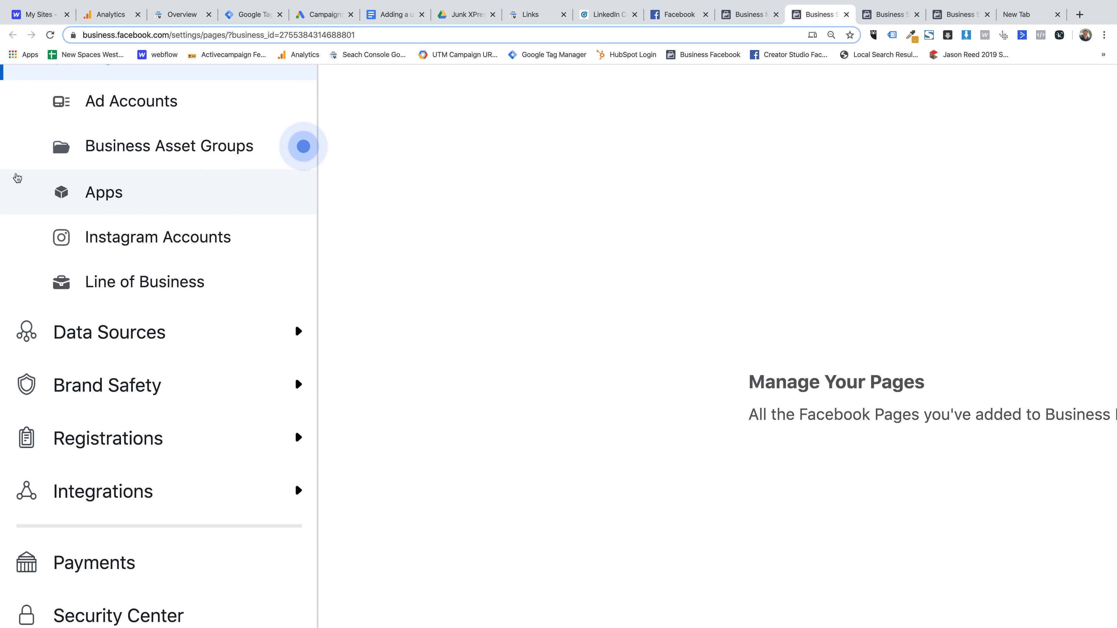
scroll(17, 177, up, 4)
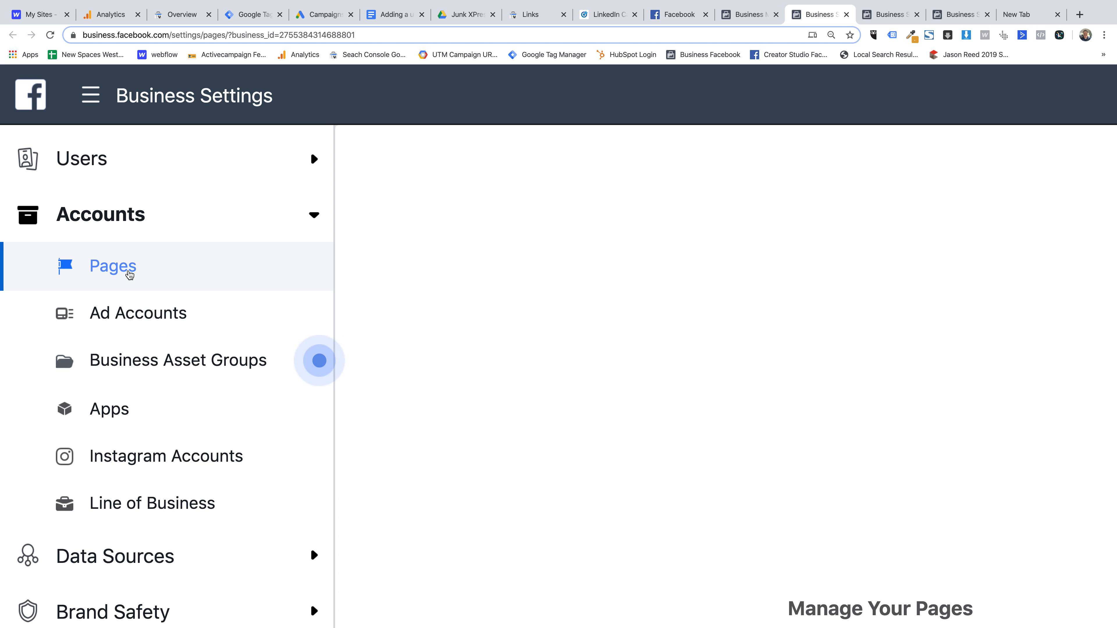
key(ctrl+minus)
scroll(620, 354, right, 15)
scroll(619, 354, down, 4)
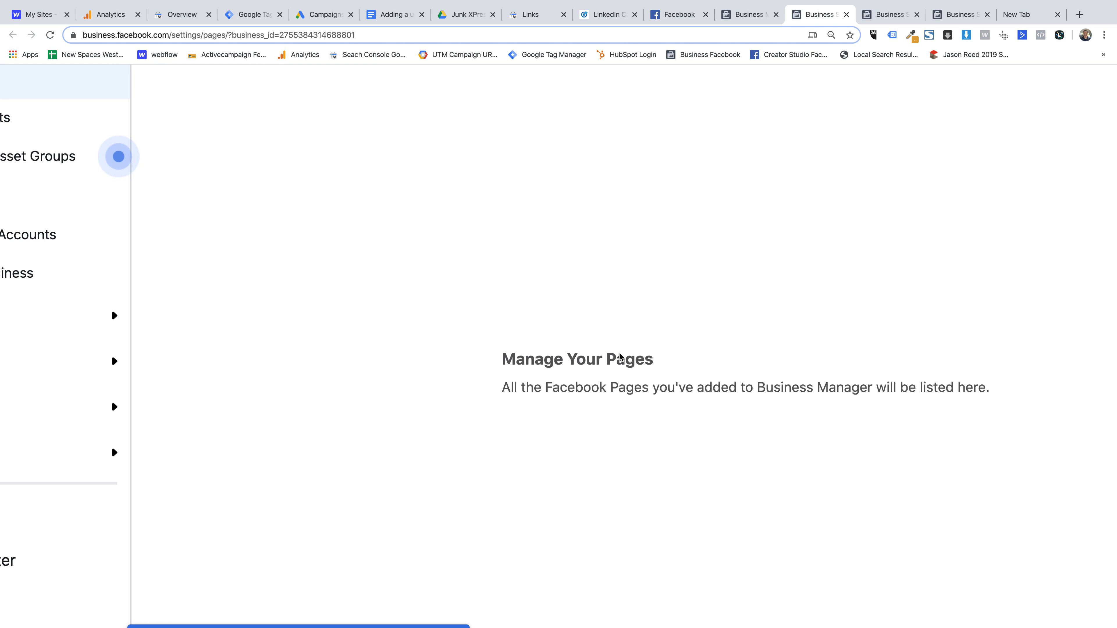
scroll(619, 353, right, 8)
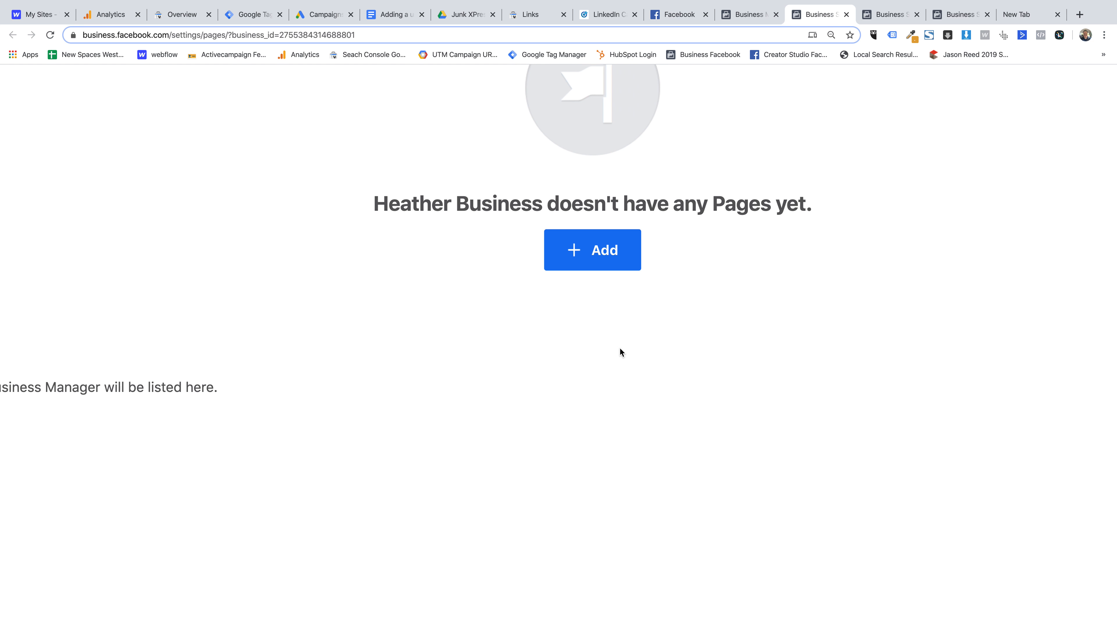
click(590, 260)
scroll(591, 259, up, 2)
scroll(590, 259, right, 3)
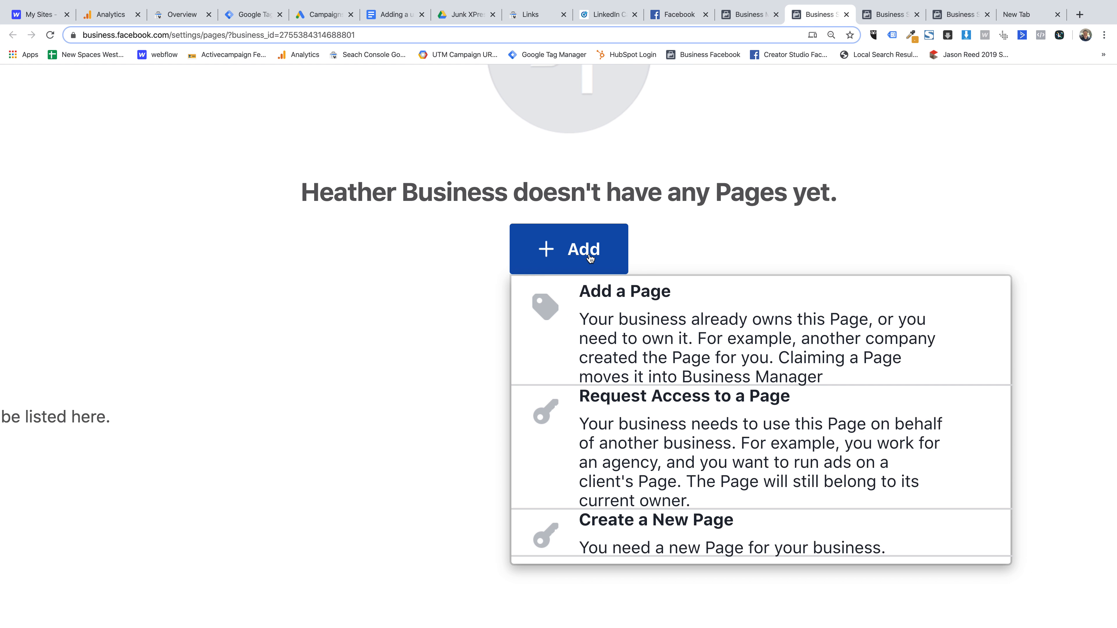
scroll(590, 258, down, 2)
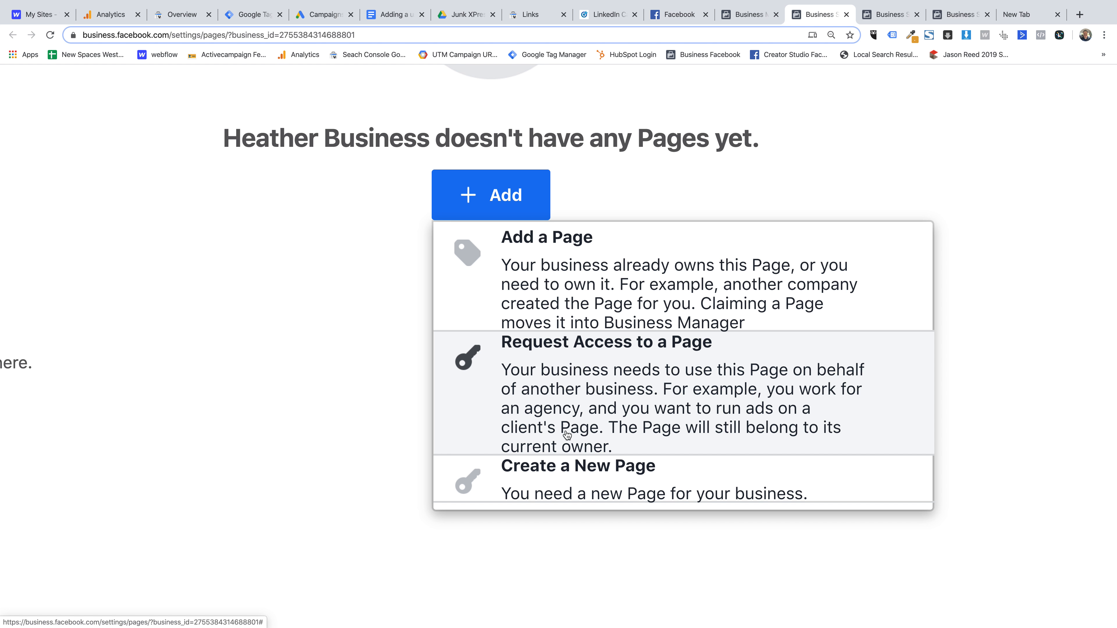
scroll(579, 493, down, 1)
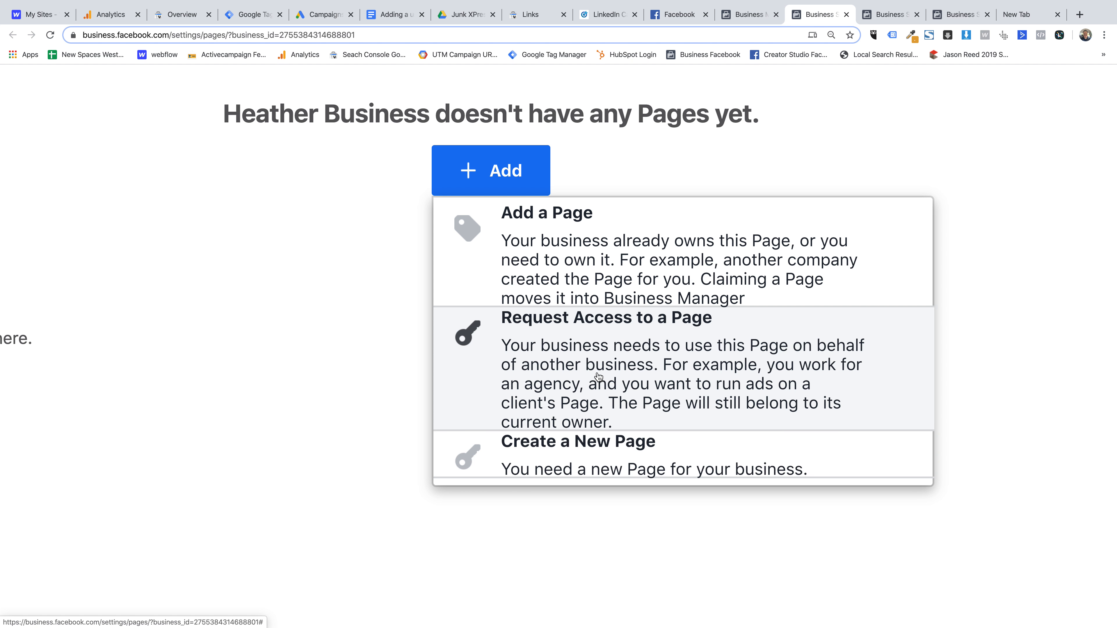
Try to add the existing FeedbackWrench Page to the business, and cancel the dialog.
click(589, 259)
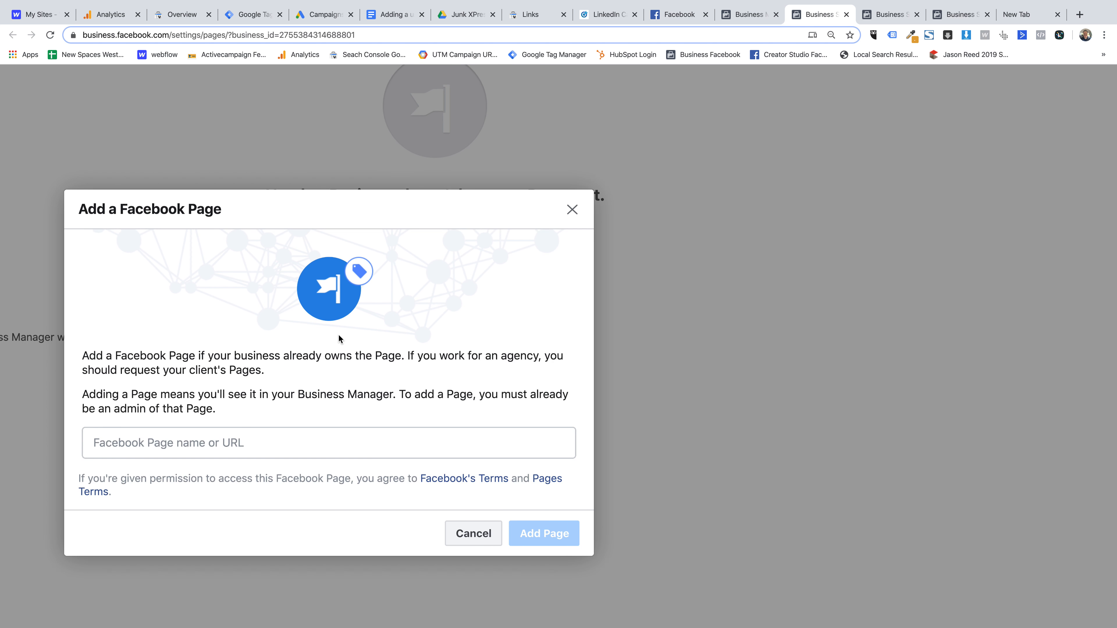
click(329, 425)
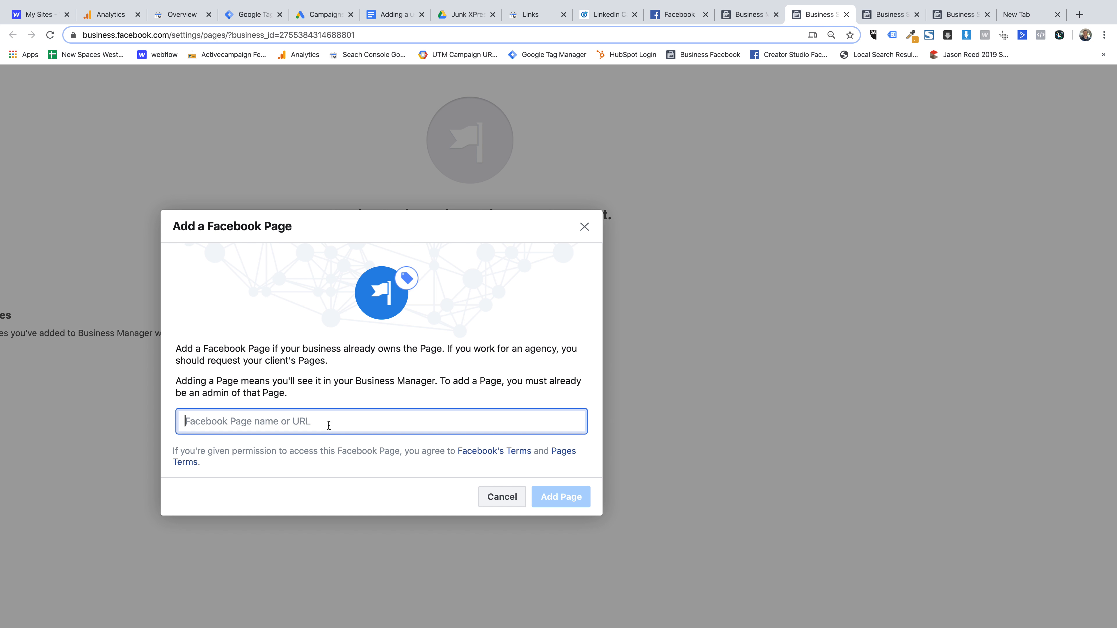
text(feedbackwrench)
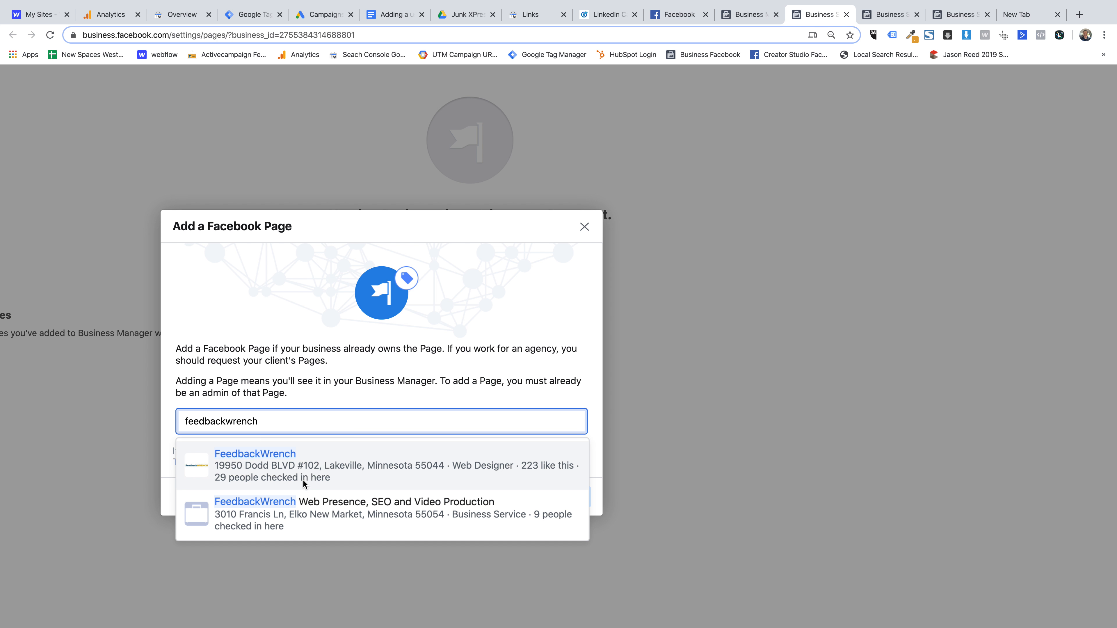
click(304, 478)
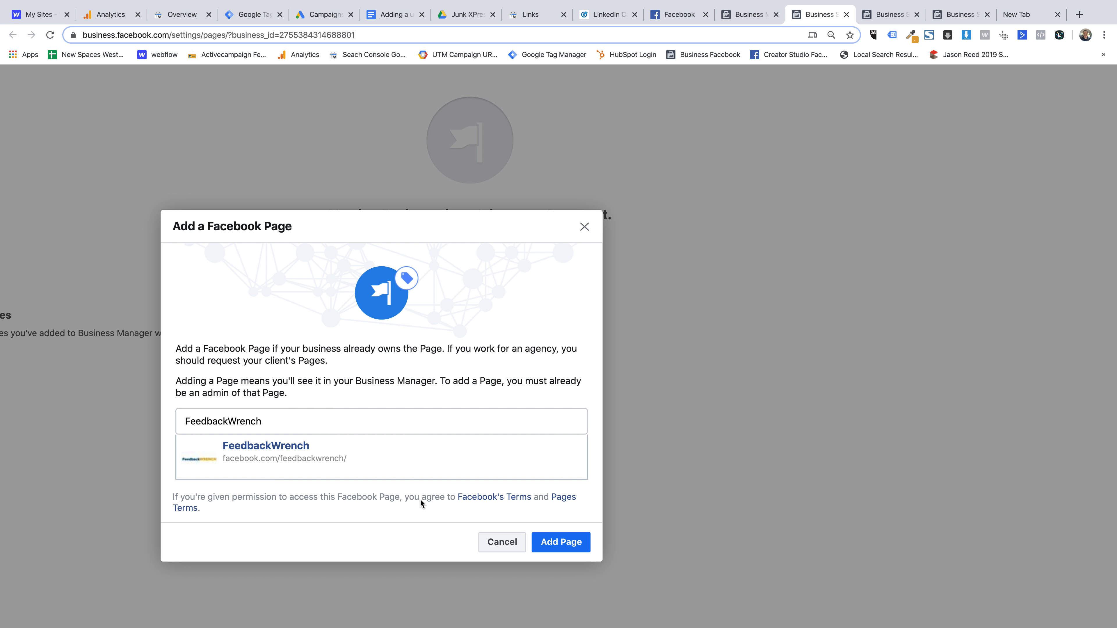
click(570, 548)
click(502, 542)
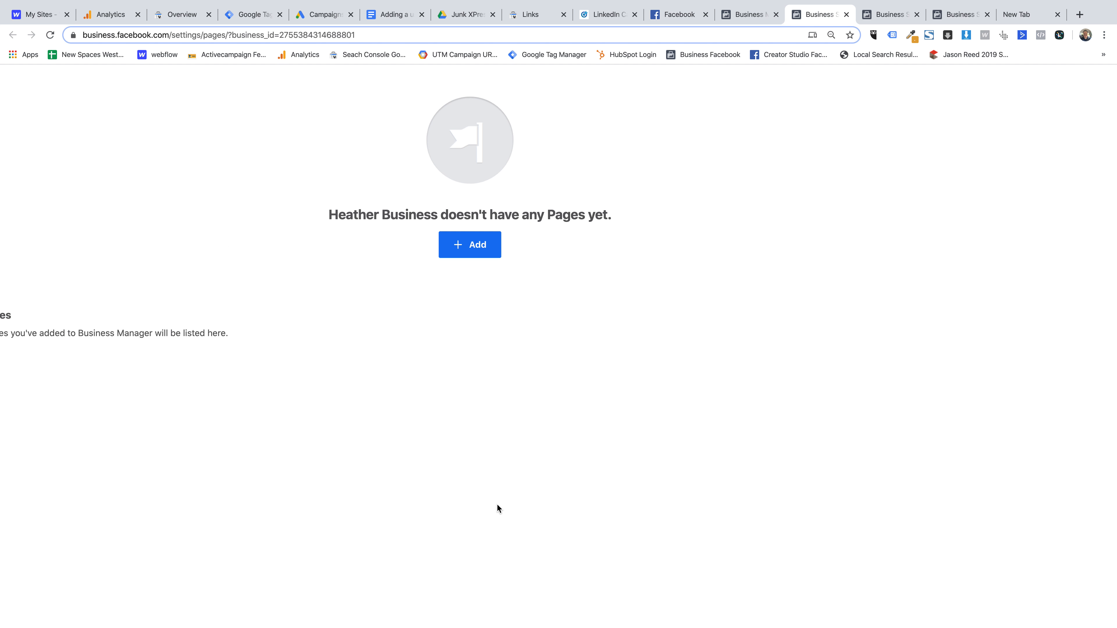
scroll(449, 343, left, 5)
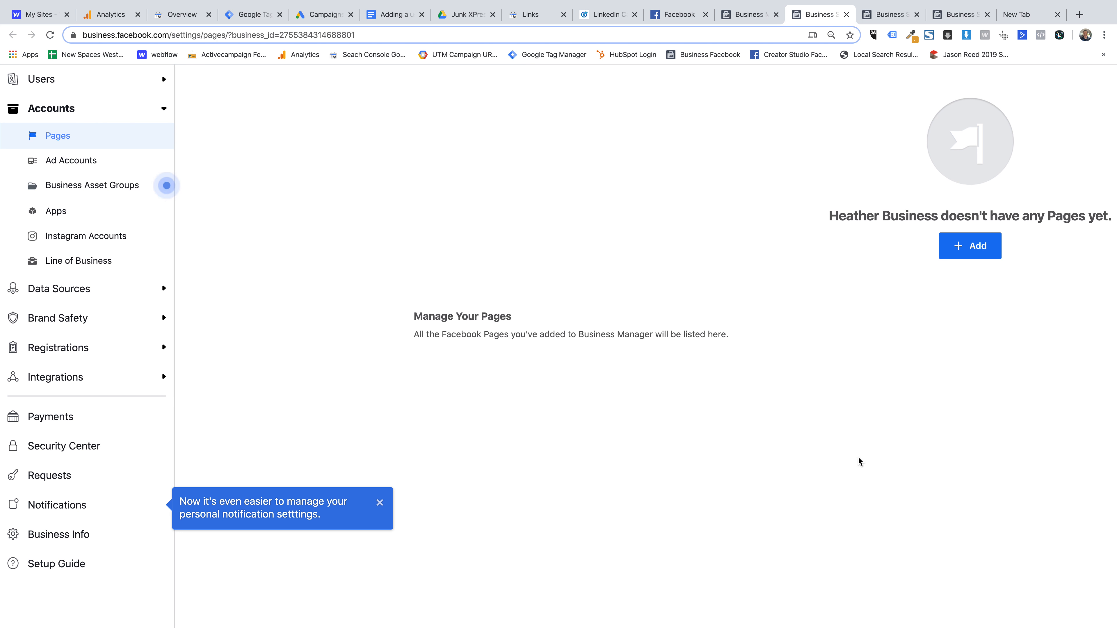
scroll(929, 316, right, 5)
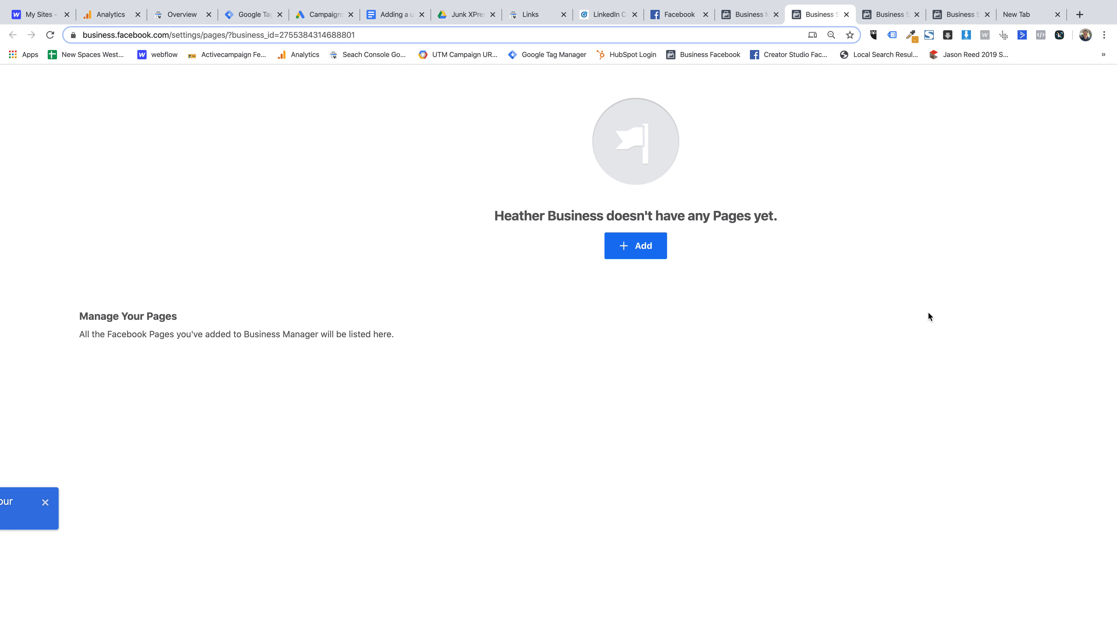
click(636, 245)
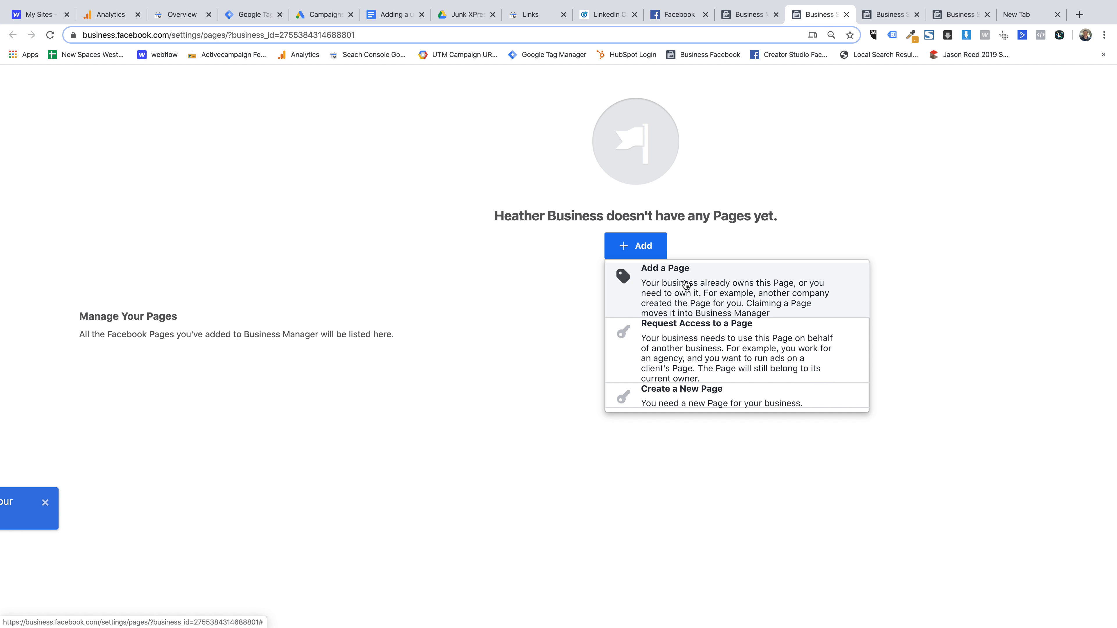
click(624, 277)
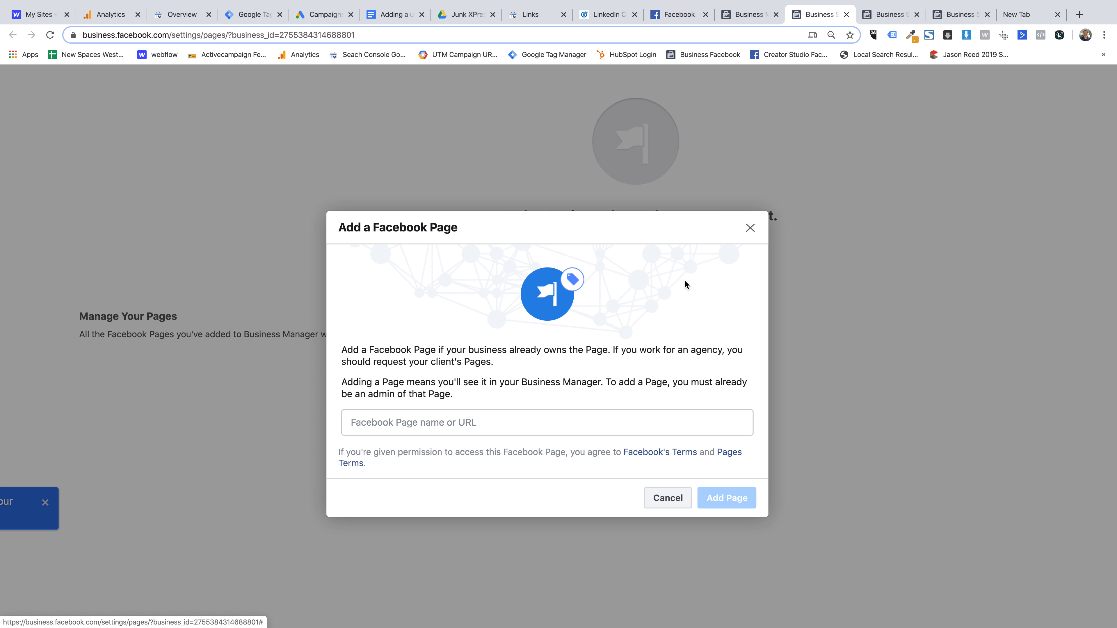
click(667, 498)
Open the Ad Accounts settings and show the access permissions of the person assigned to the business's ad account.
scroll(400, 317, left, 5)
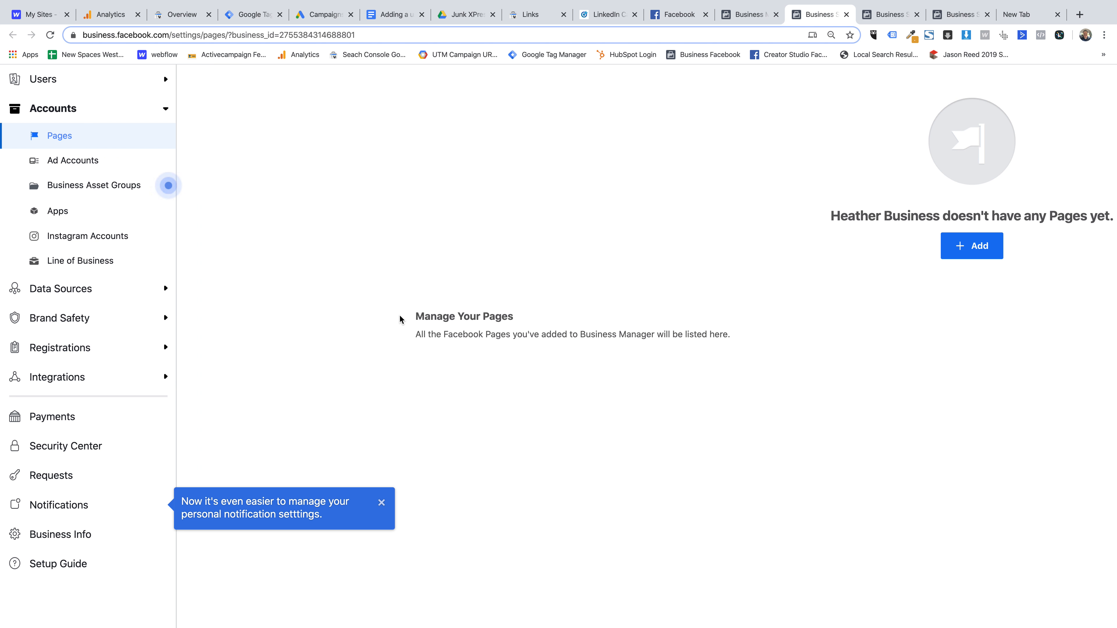
key(ctrl+minus)
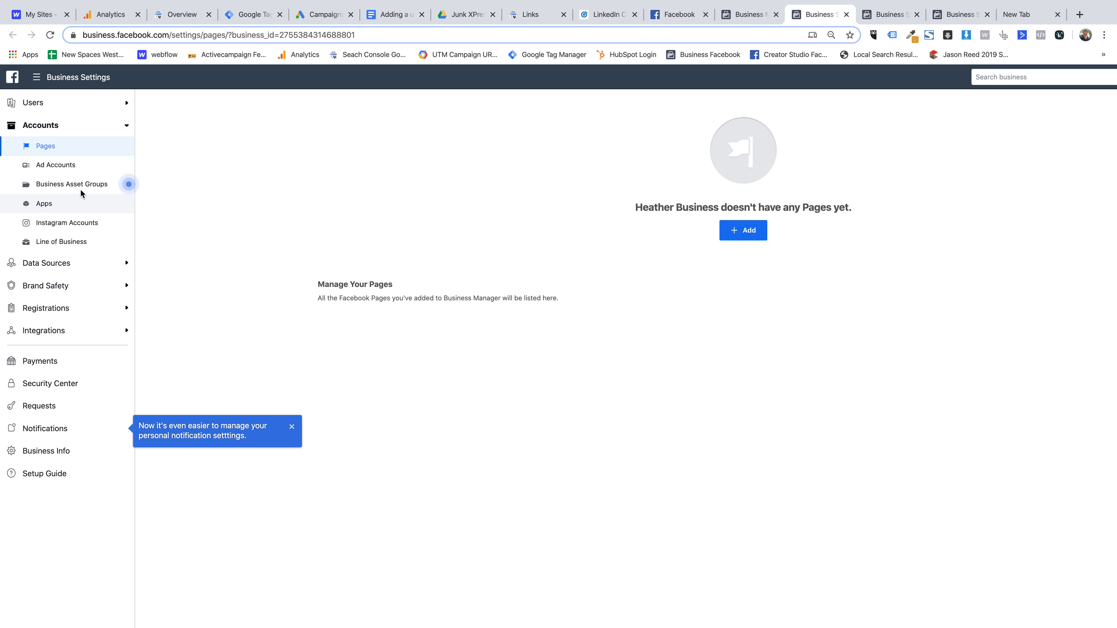
click(65, 166)
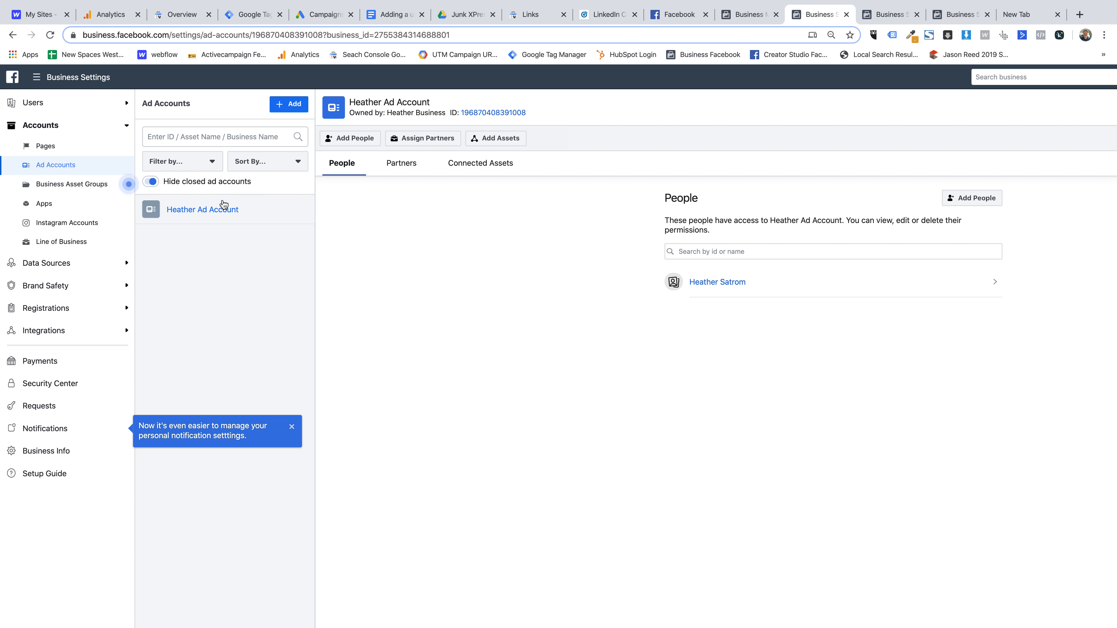
scroll(389, 205, down, 3)
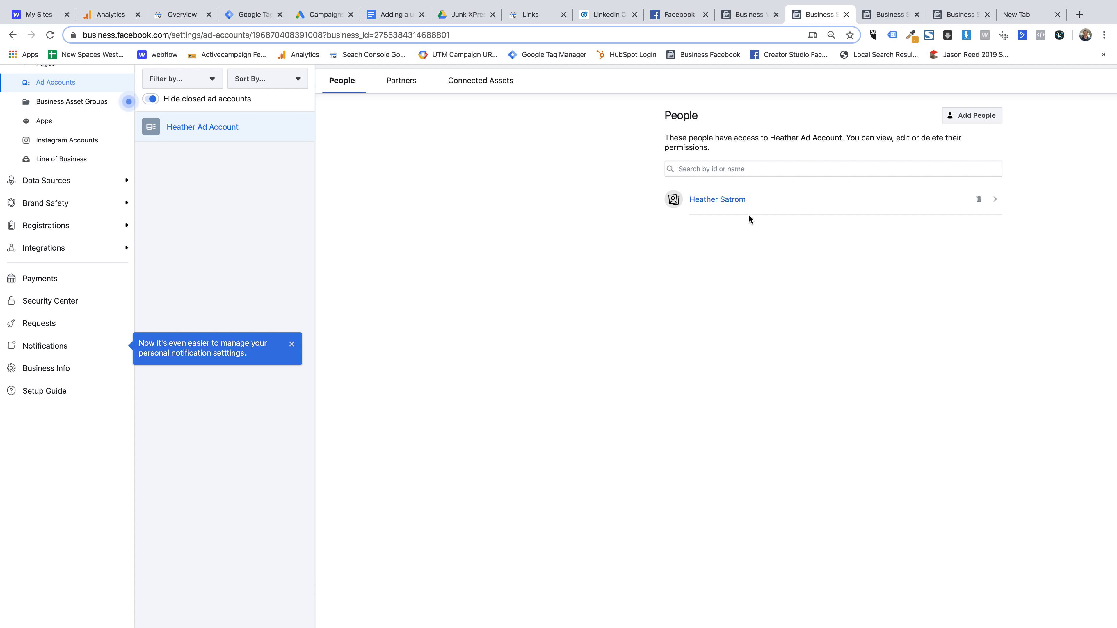
key(ctrl+Up)
key(ctrl+Up)
key(ctrl+Up)
key(ctrl+Up)
click(769, 199)
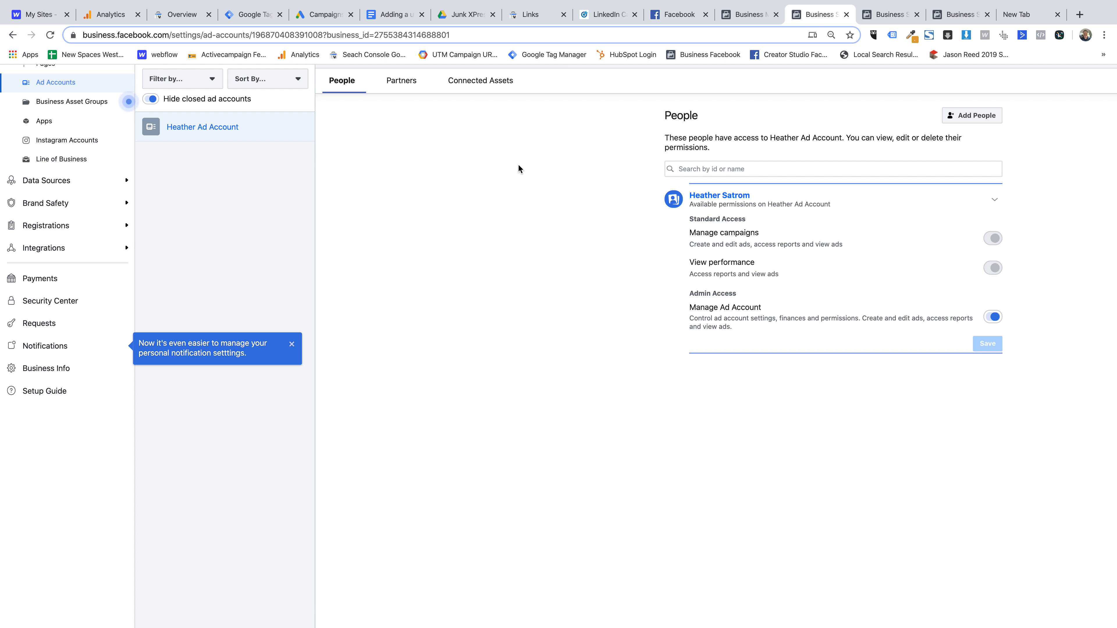
Switch to Finder and open the 1.55.55 PM screenshot of the Add People and Set Permissions dialog from Recents.
key(ctrl+Up)
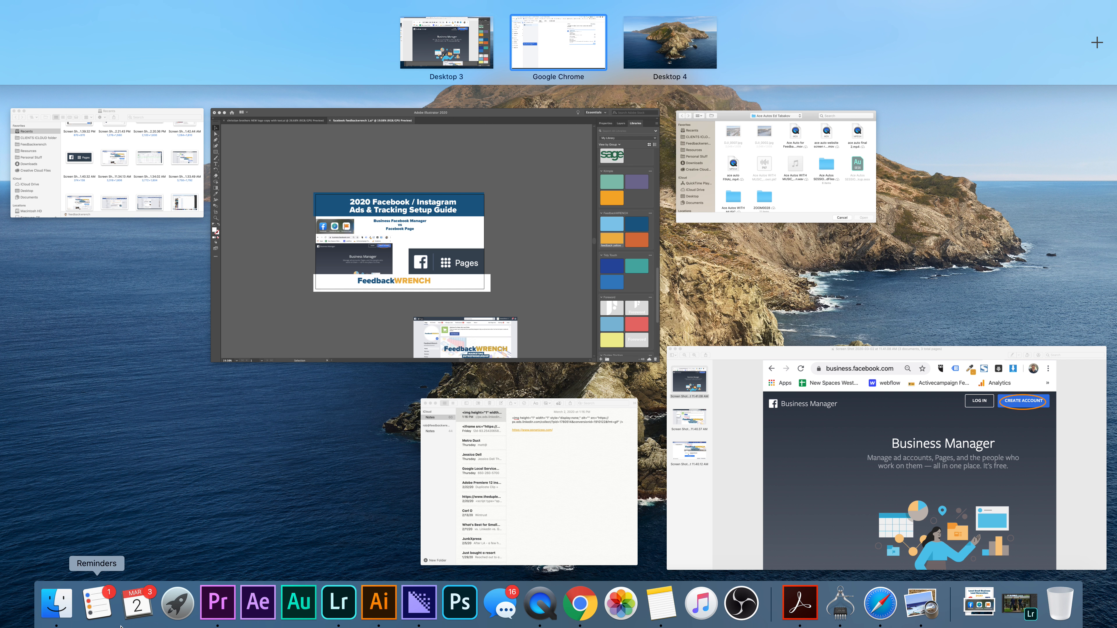
click(61, 603)
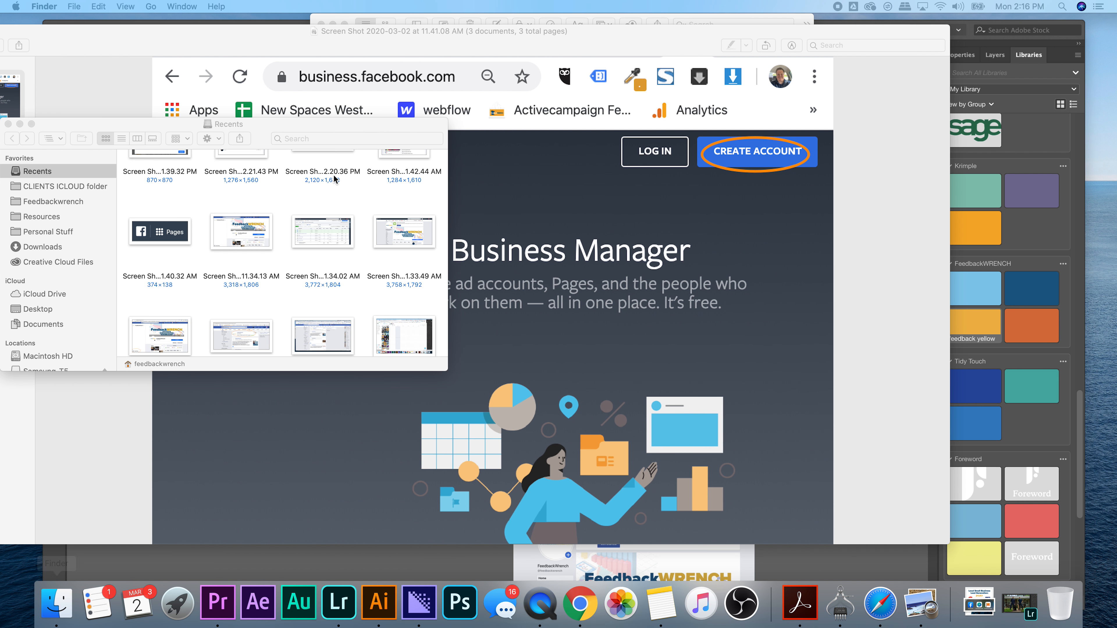
scroll(308, 254, up, 5)
scroll(308, 254, up, 3)
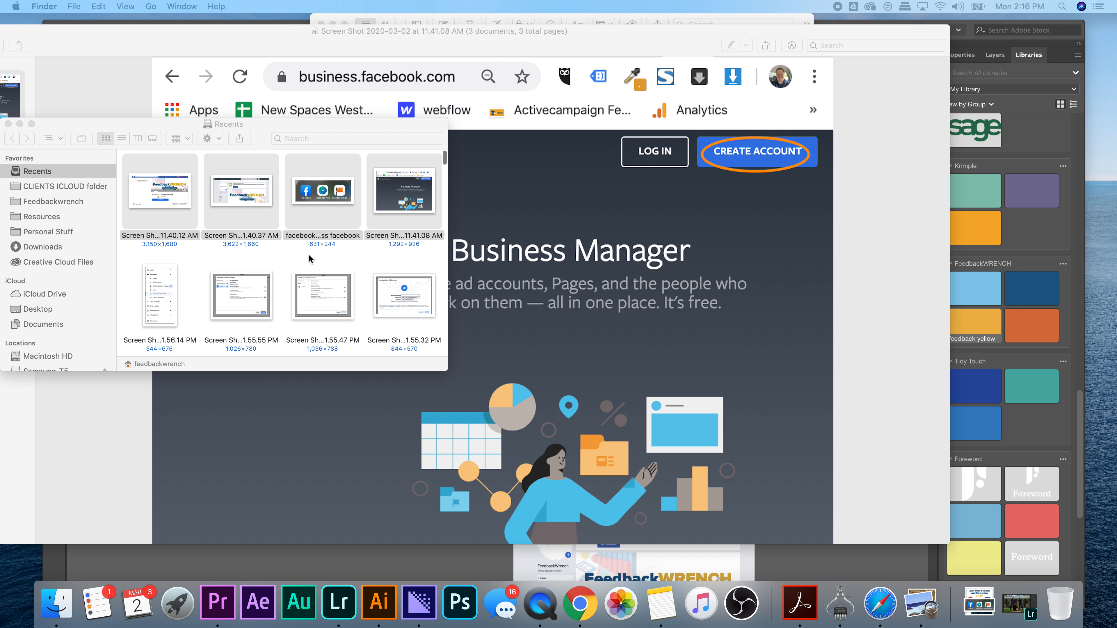
double_click(248, 294)
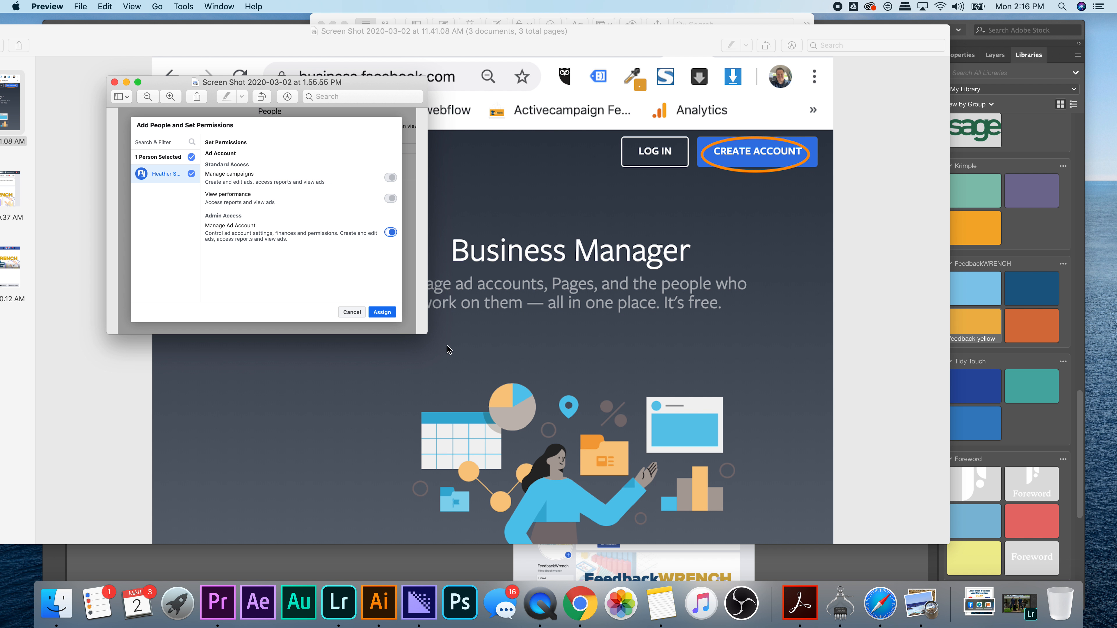
Enlarge the permissions screenshot, examine its Standard Access and Admin Access options, and close it.
drag(427, 335, 847, 569)
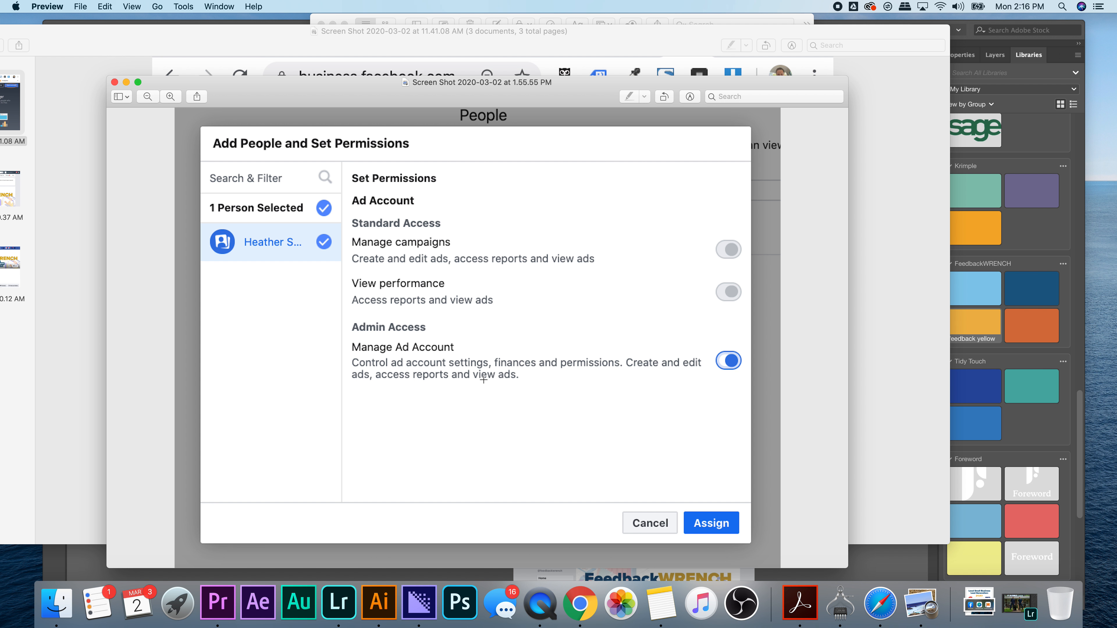
scroll(445, 323, up, 5)
scroll(445, 324, down, 3)
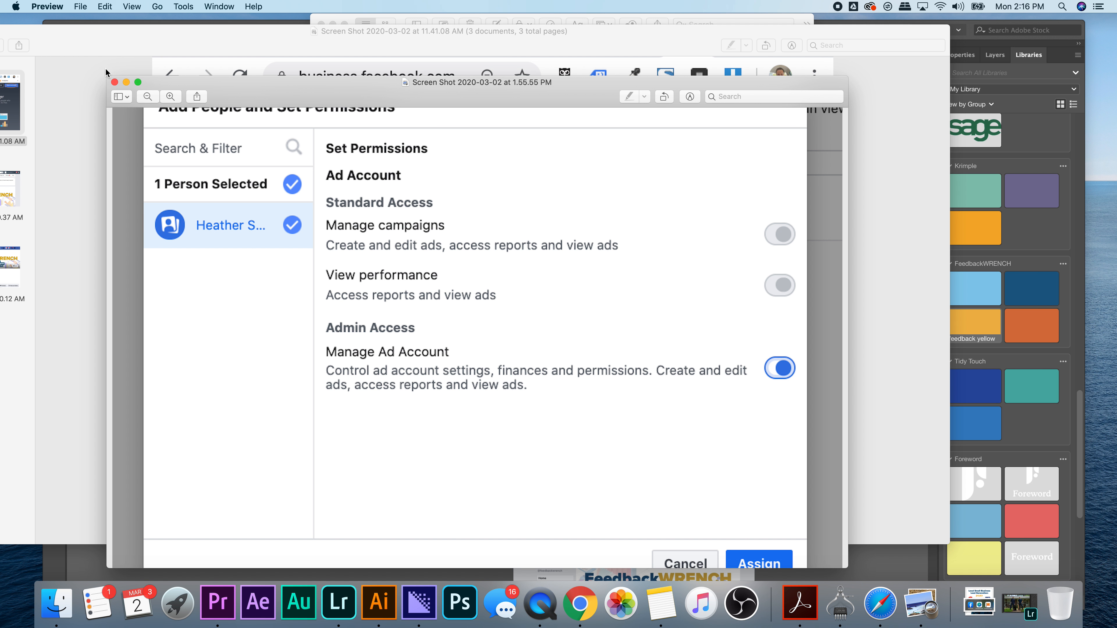
click(114, 83)
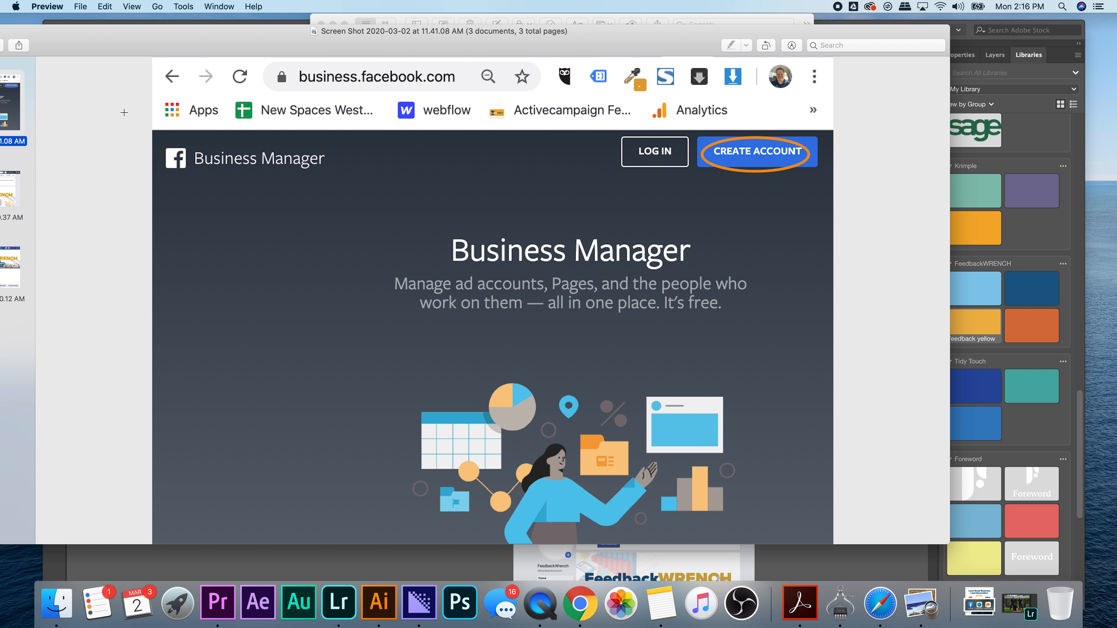
Switch back to Chrome and return to the ad account's settings in Business Settings.
key(ctrl+Up)
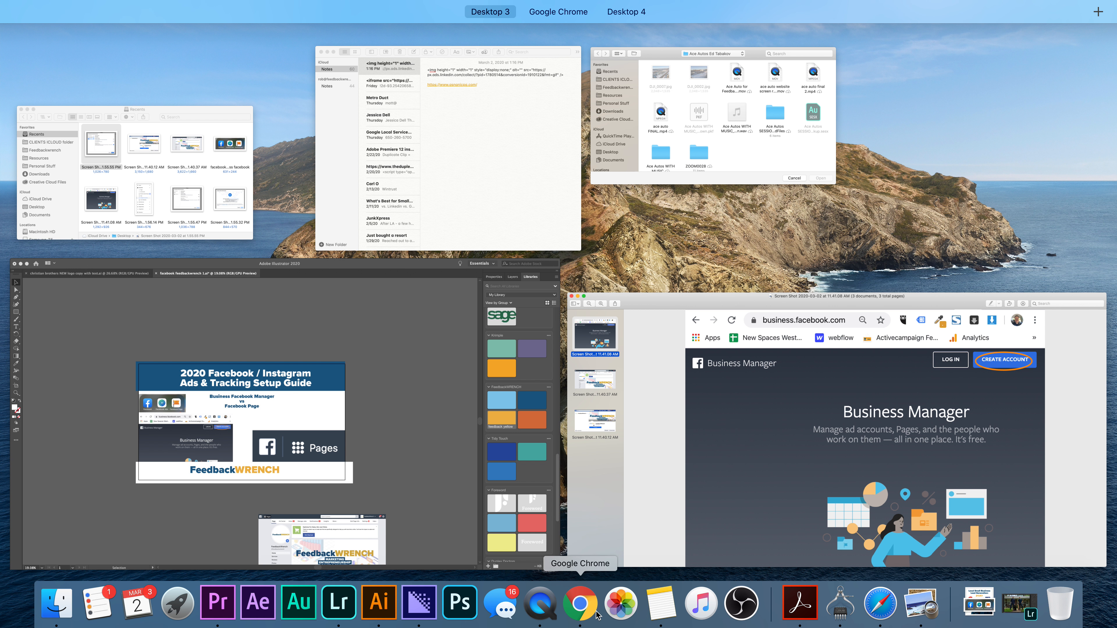
key(ctrl+Up)
double_click(483, 190)
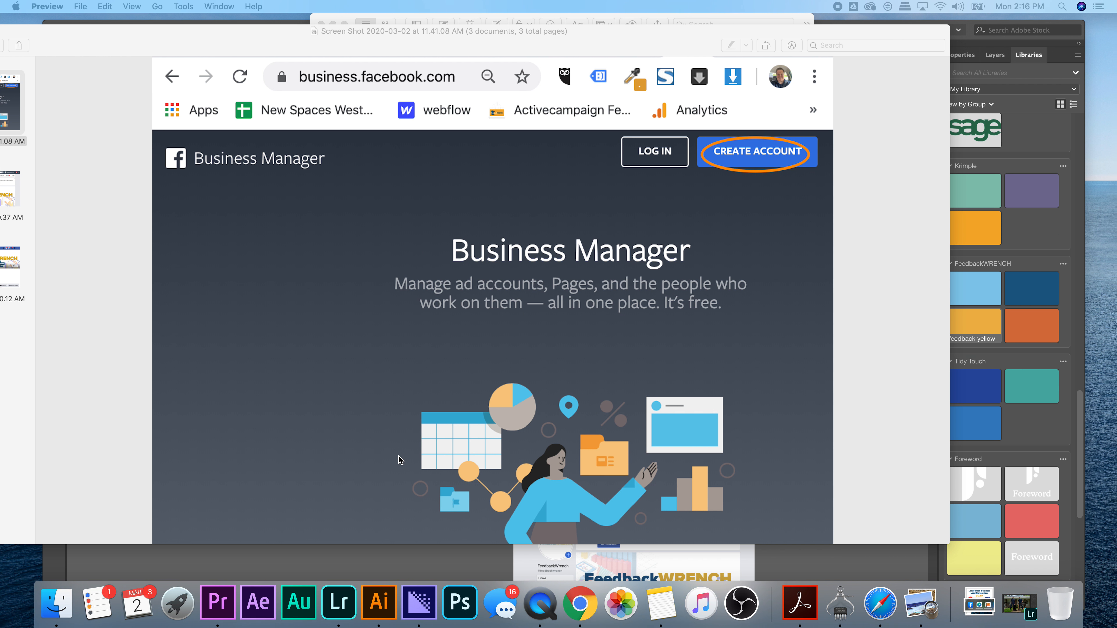
key(ctrl+Right)
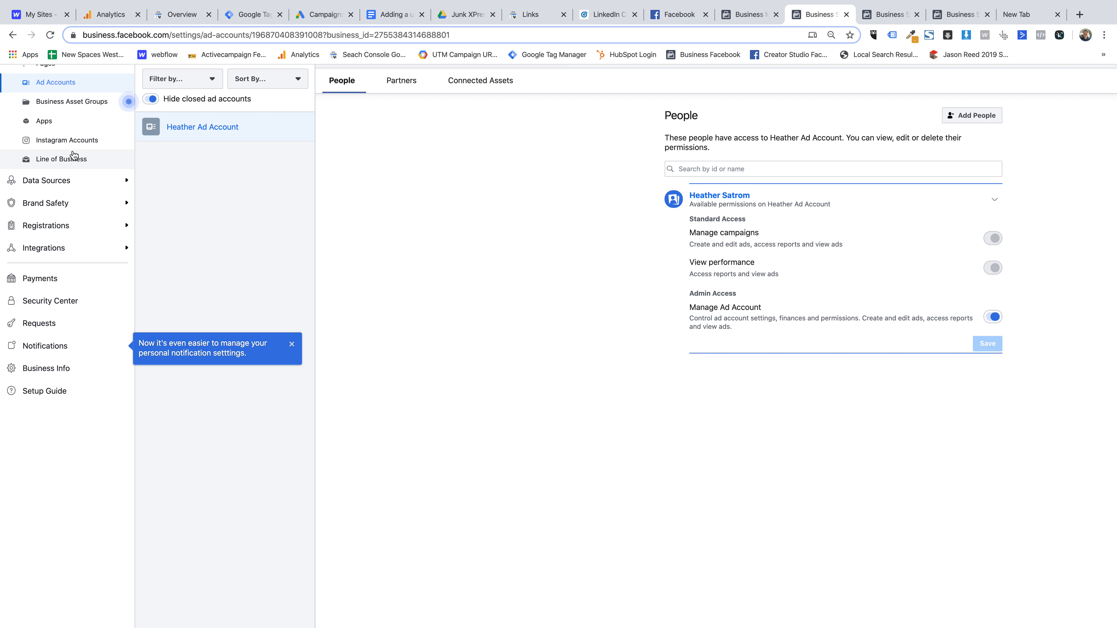
Expand Data Sources in Business Settings and open the Pixels settings.
scroll(75, 156, up, 3)
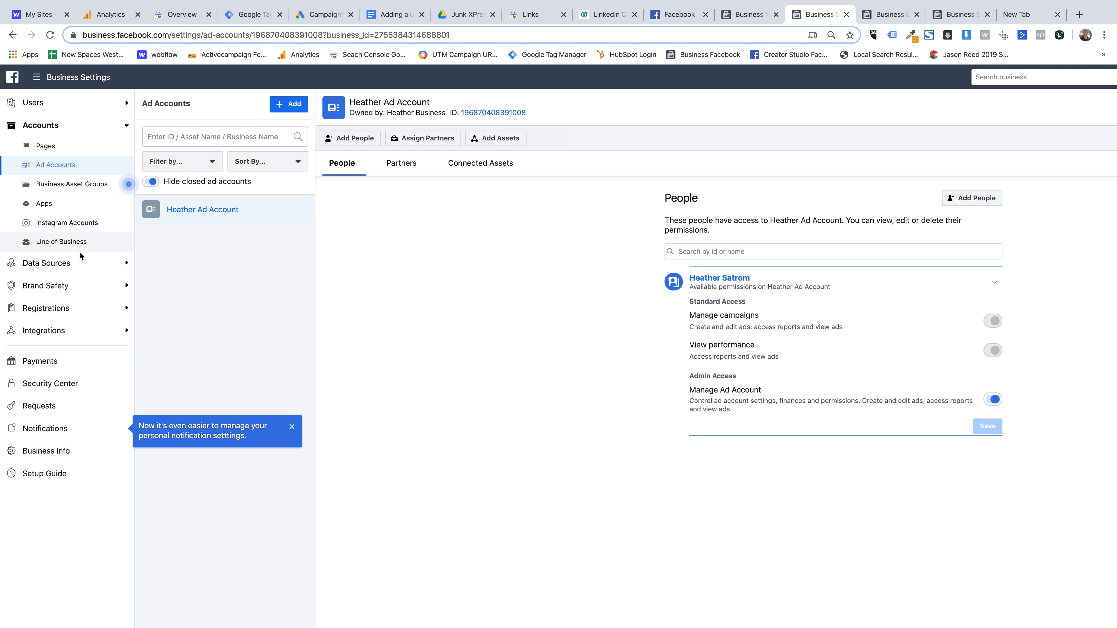
click(82, 263)
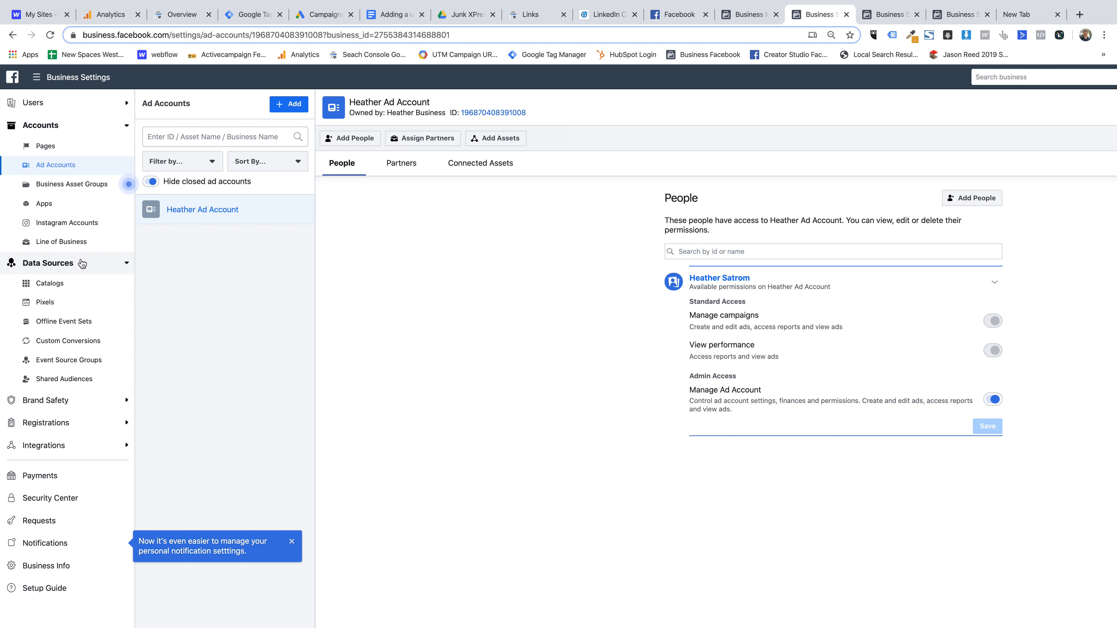
click(55, 302)
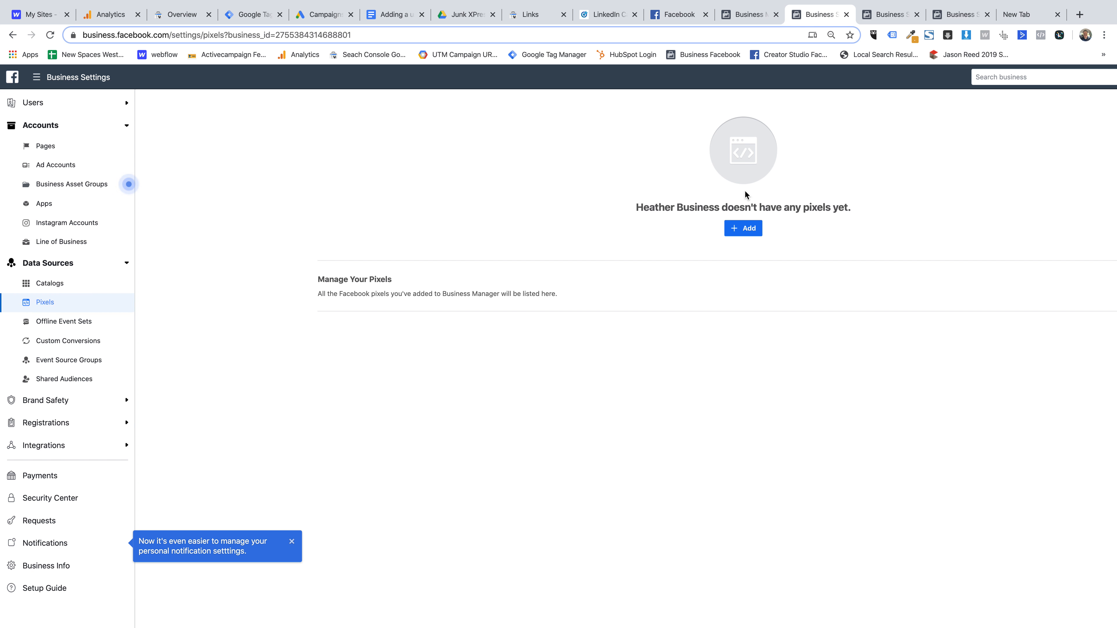